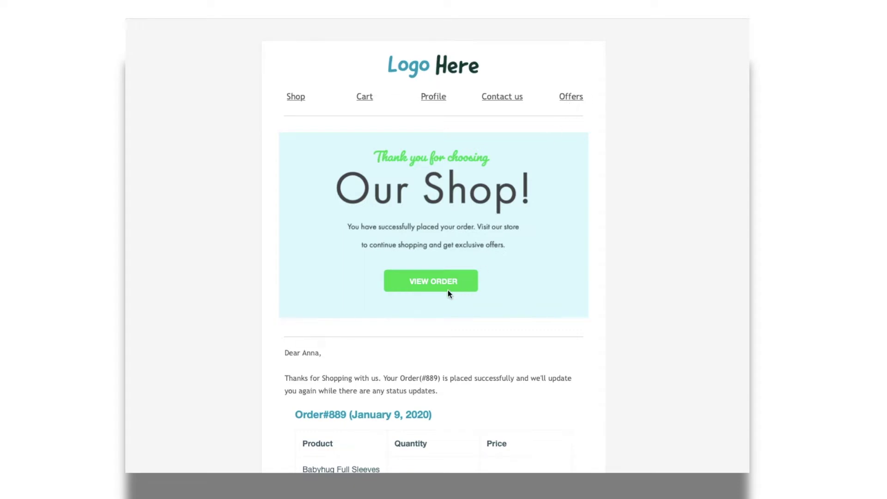
scroll(447, 286, down, 3)
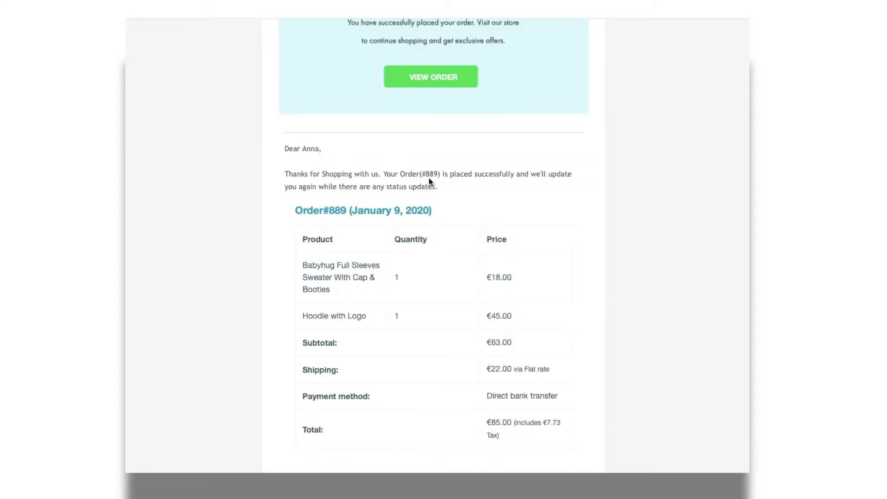
scroll(427, 262, down, 3)
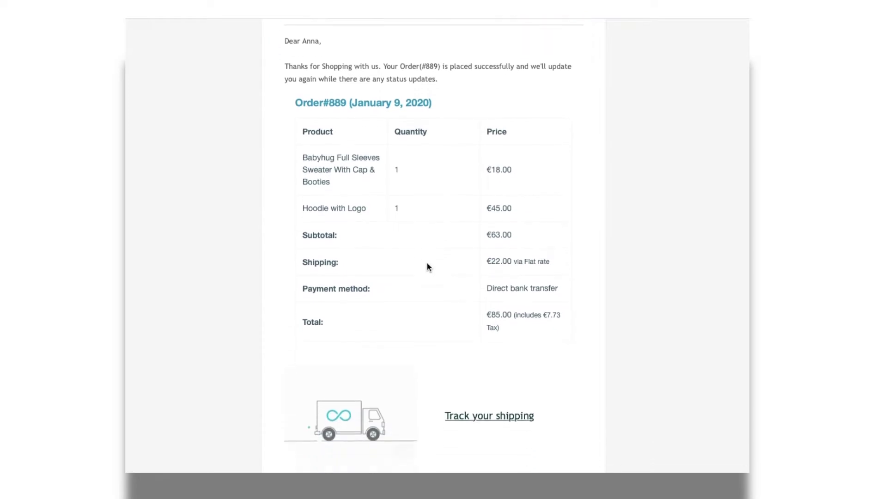
scroll(426, 262, down, 2)
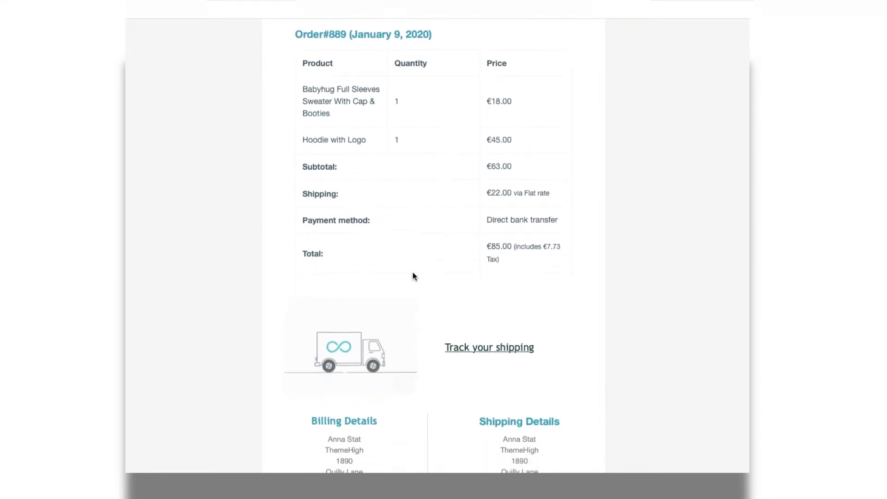
mouse_move(350, 418)
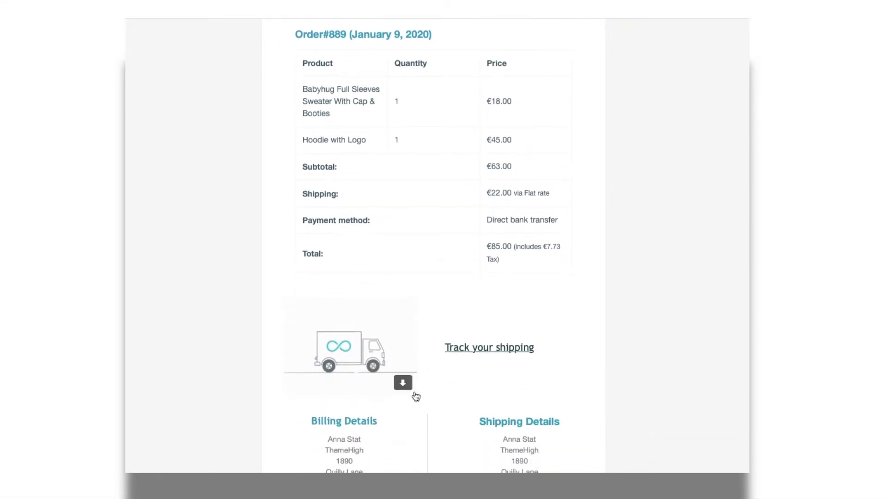
scroll(454, 393, down, 1)
scroll(455, 393, down, 2)
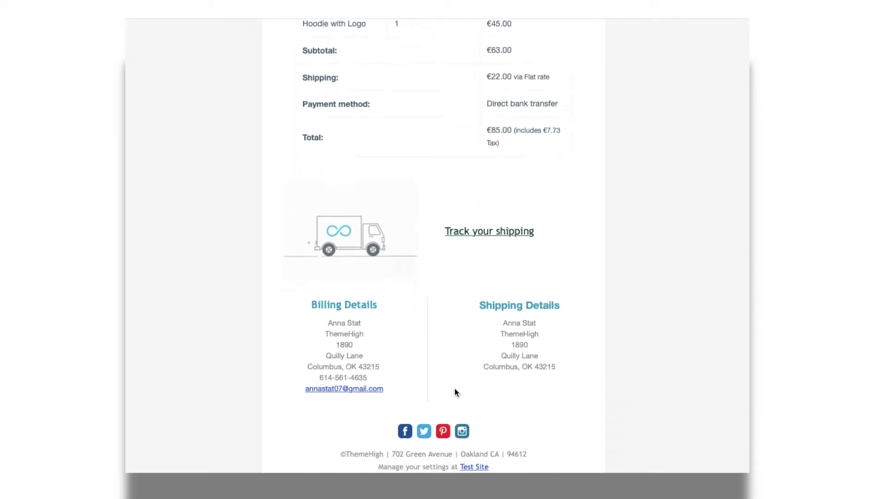
scroll(504, 402, down, 1)
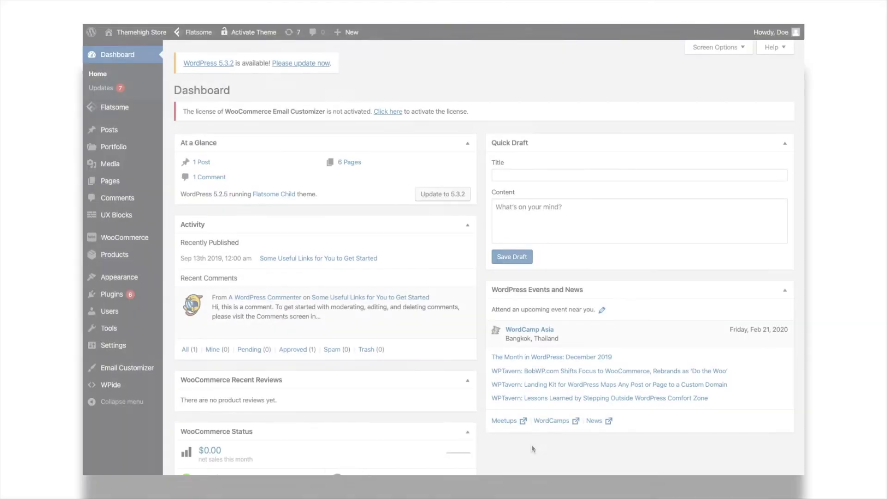
mouse_move(127, 368)
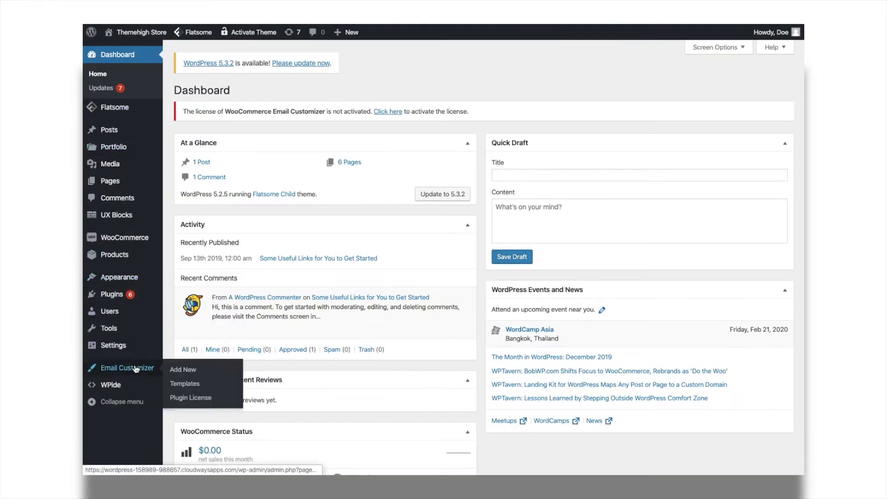
Step: Create a new template from Email Customizer > Add New and name it Template_01
click(194, 376)
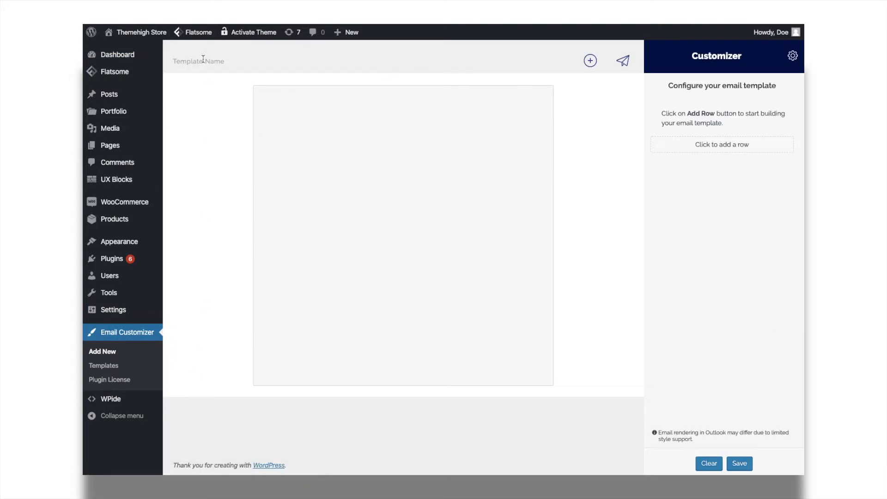
click(203, 59)
text(Template_01)
Step: Add a one-column row holding an image element
click(713, 154)
click(708, 118)
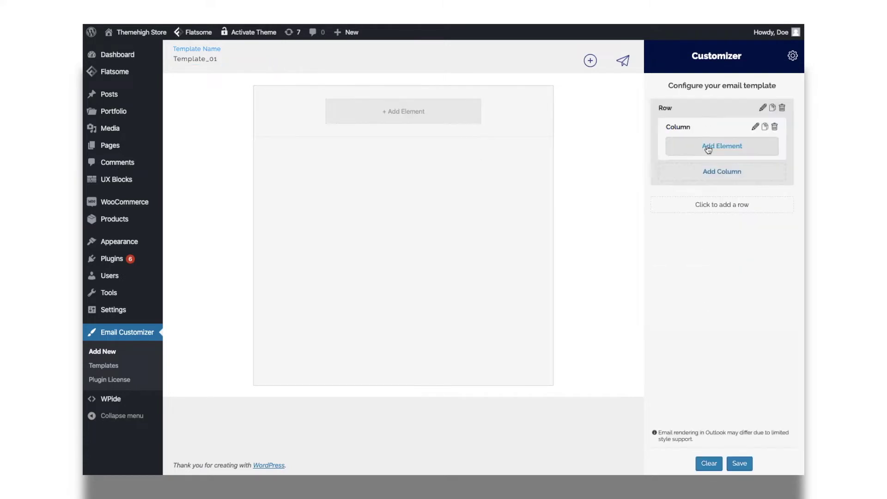
click(709, 150)
click(745, 161)
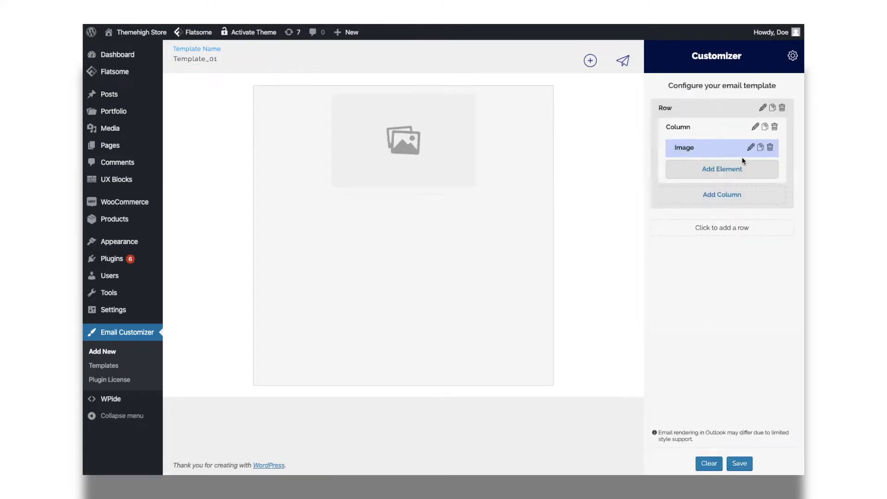
Step: Set the image to the Logo Here media file at 30% size and save
click(750, 148)
click(708, 123)
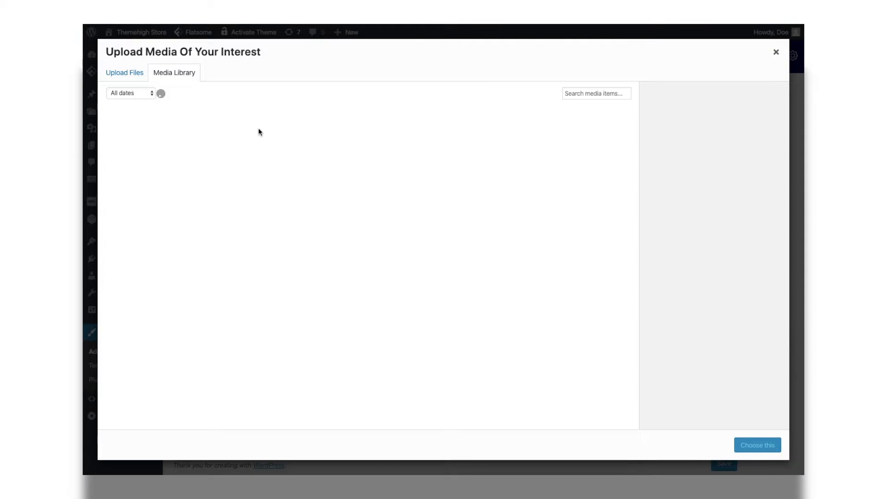
click(287, 159)
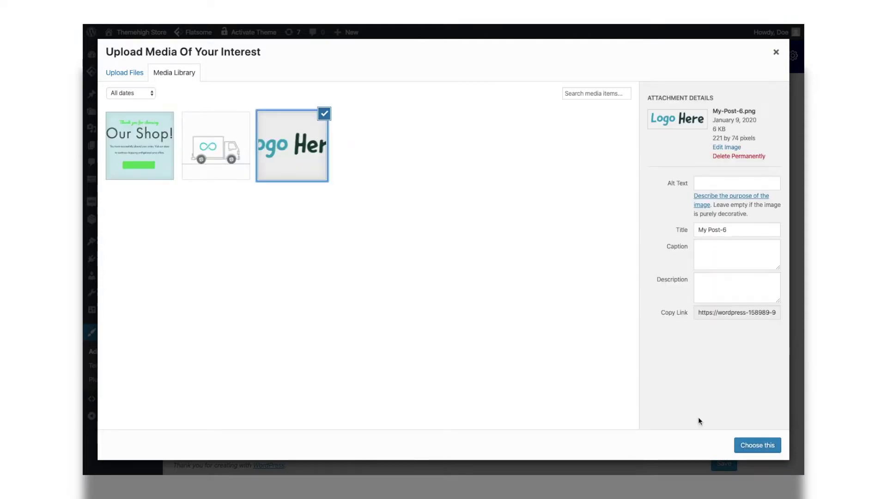
click(743, 446)
click(657, 166)
key(BackSpace)
text(30)
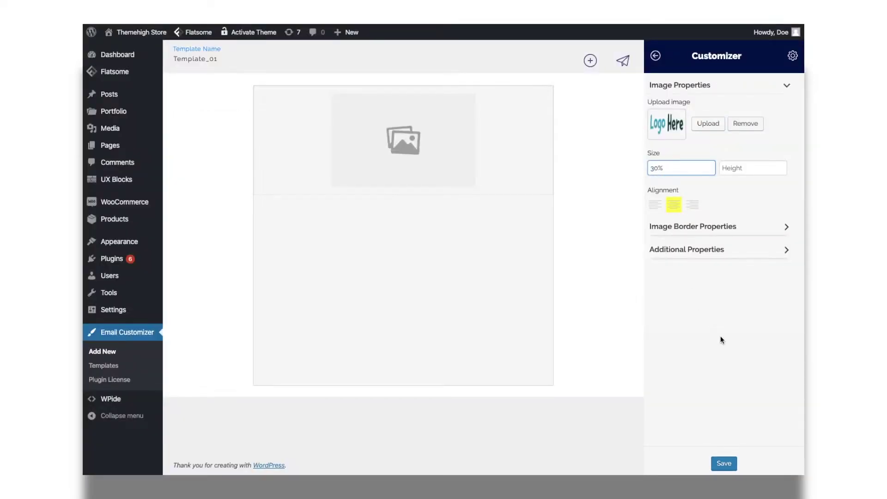
click(724, 464)
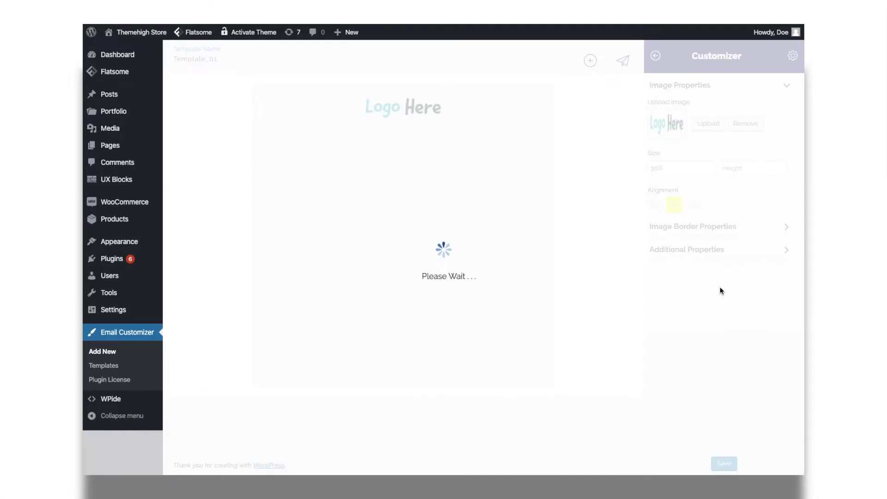
click(656, 57)
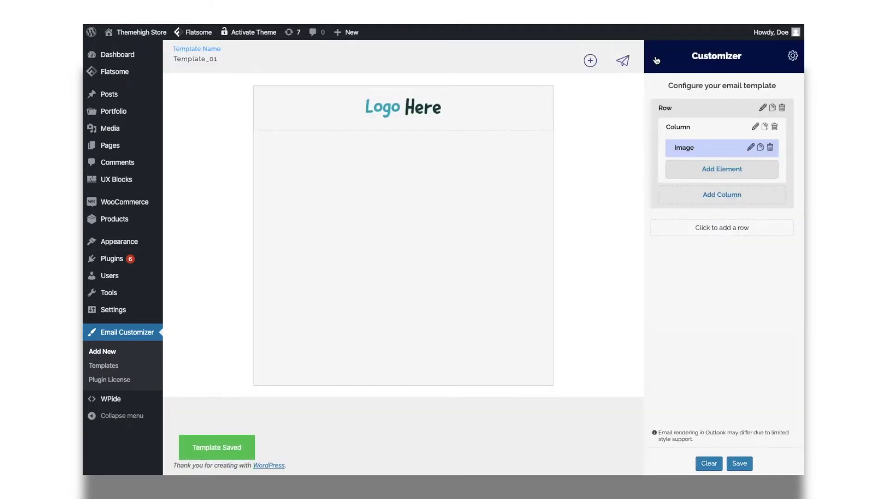
Step: Set the logo column's border style to none and save
click(755, 129)
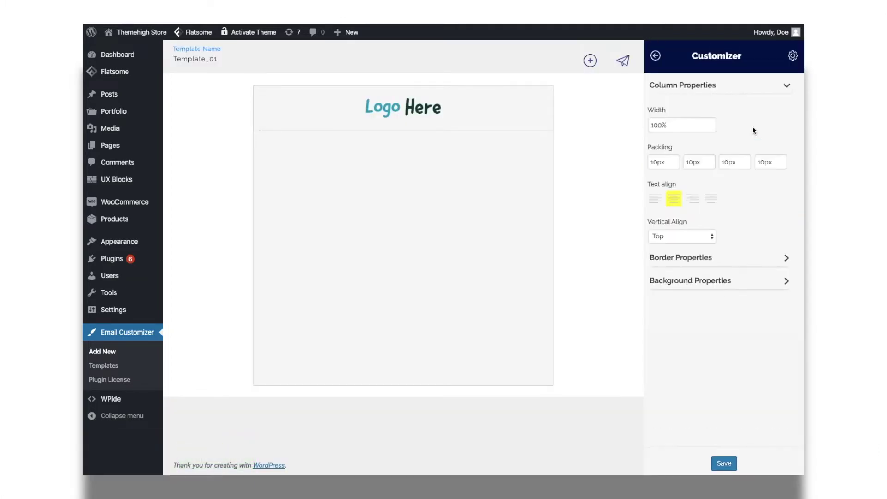
click(711, 263)
click(705, 185)
click(700, 201)
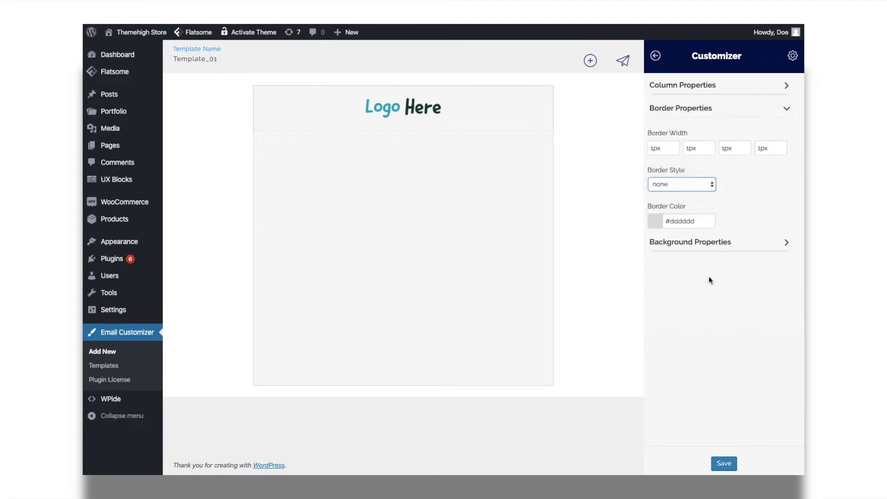
click(722, 468)
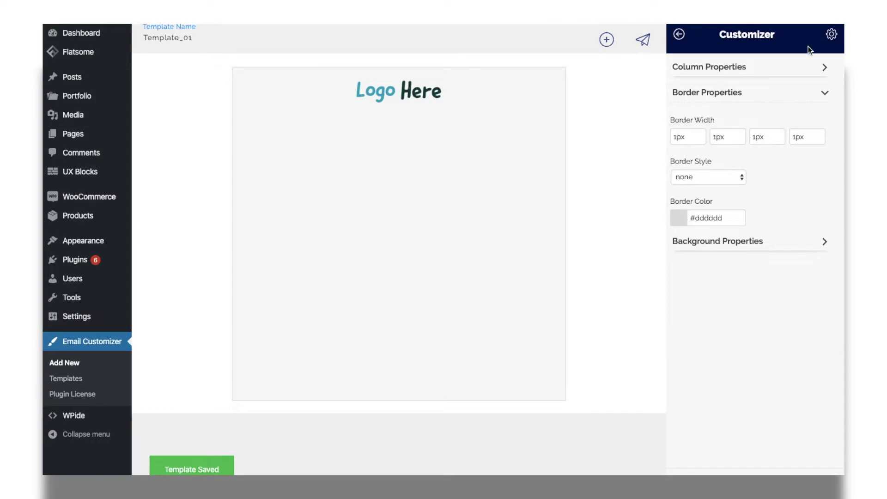
Step: Set the template background colour to white (#ffffff) and save
click(831, 39)
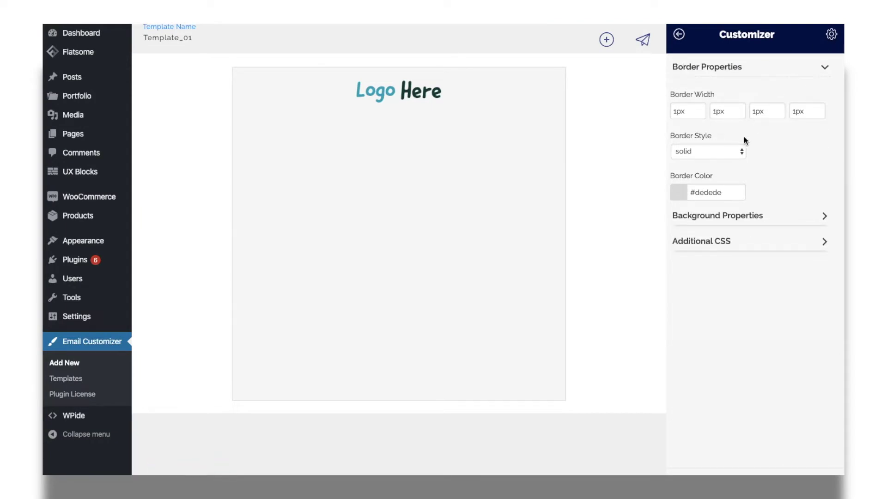
click(725, 215)
click(696, 199)
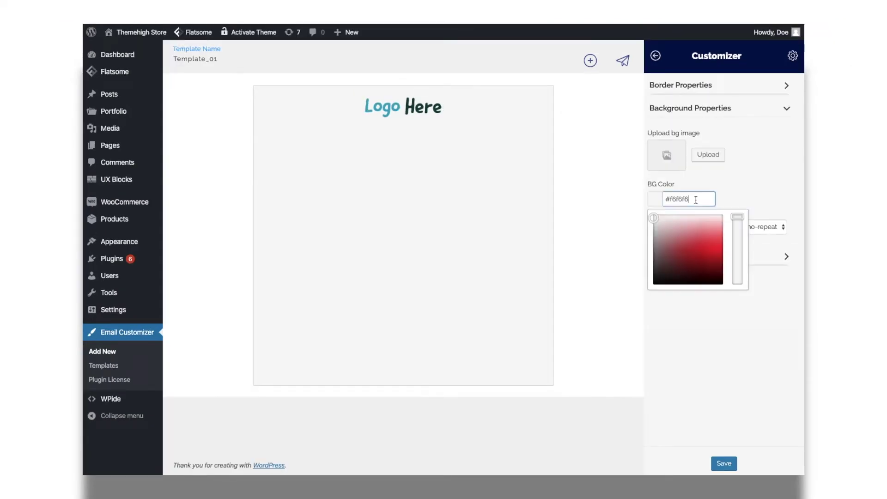
click(653, 216)
click(647, 205)
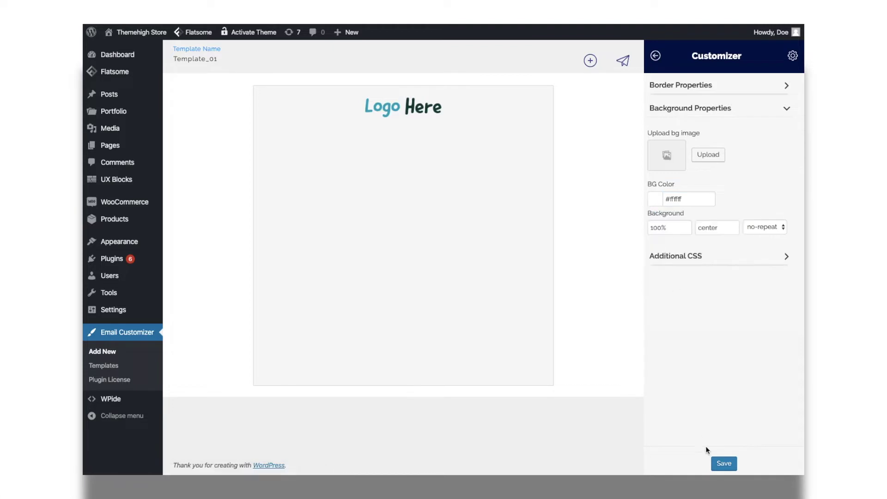
click(721, 462)
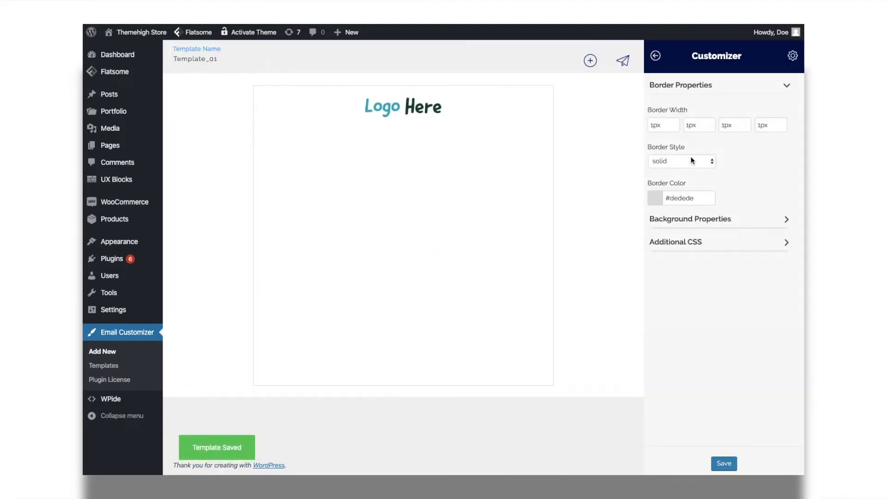
Step: Add a second row with five columns and put a button in the first column
click(656, 56)
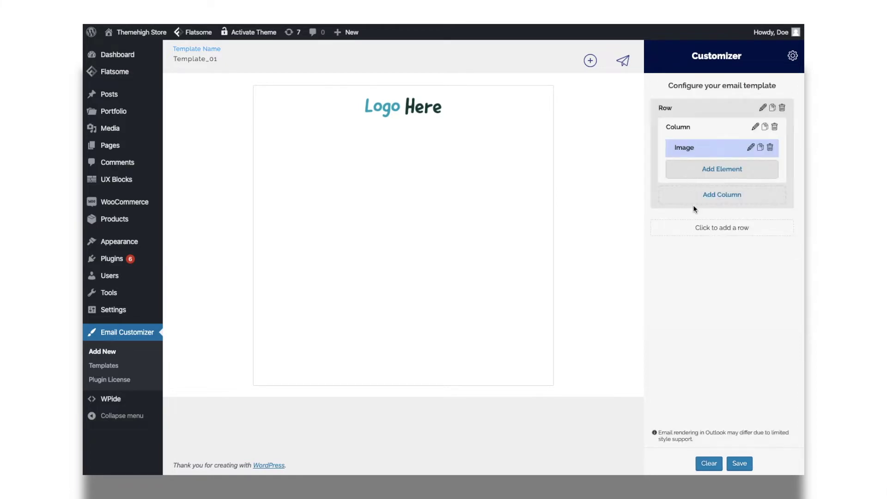
click(700, 237)
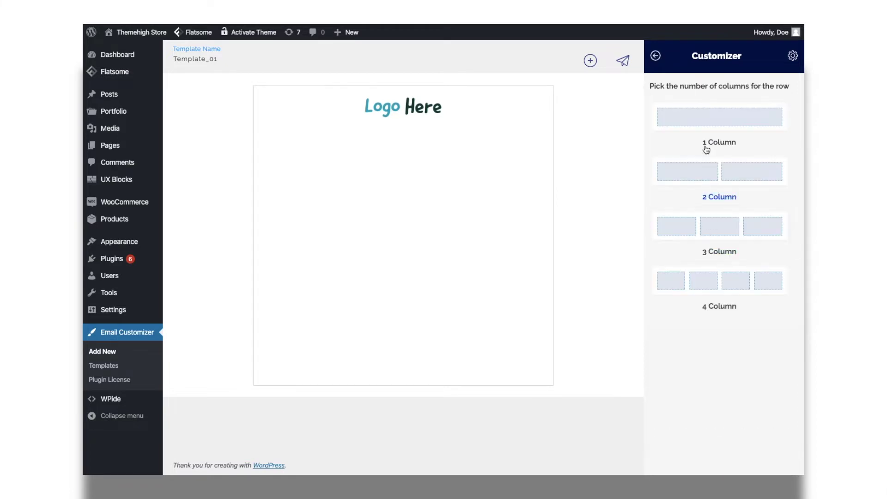
click(704, 126)
click(721, 282)
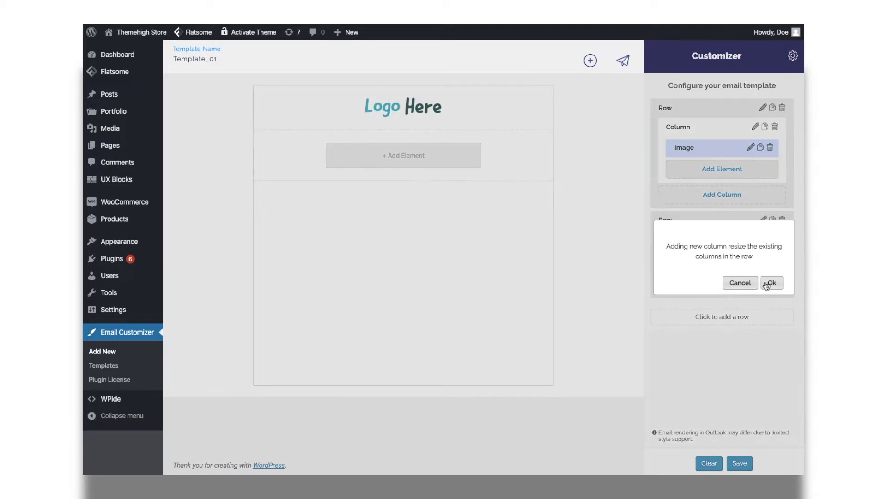
click(767, 284)
click(715, 331)
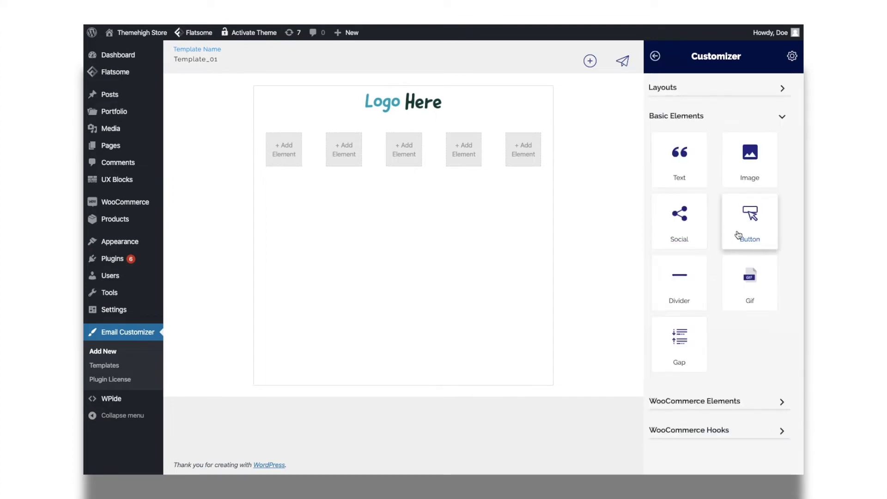
click(736, 234)
Step: Paste the button link and replace the Click Here label with underlined Shop text
click(749, 165)
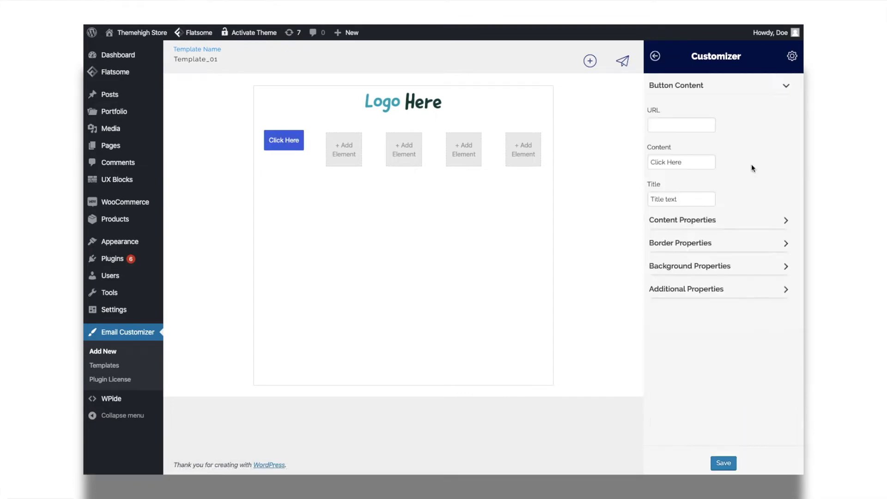
click(677, 126)
text(https://www.themehigh.com/)
triple_click(684, 161)
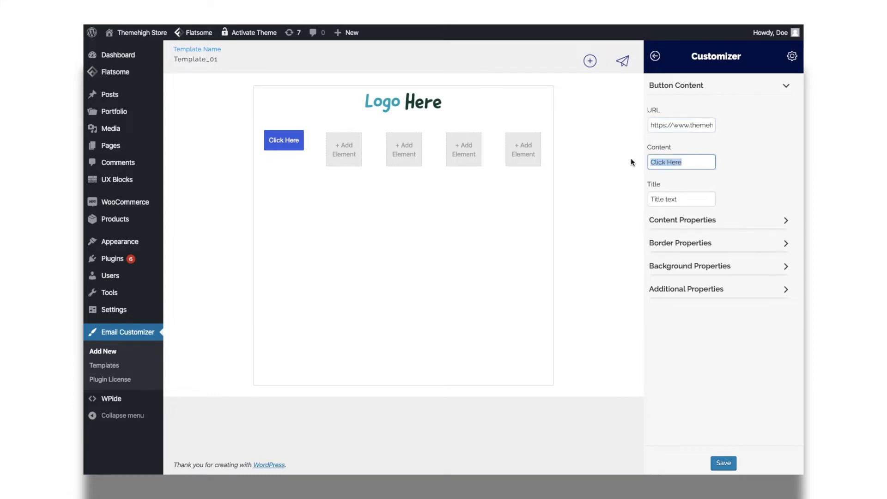
key(BackSpace)
text(<)
text(u>Shop</u>)
Step: Adjust the button's font size and border, and set its background to white (#ffffff)
click(707, 220)
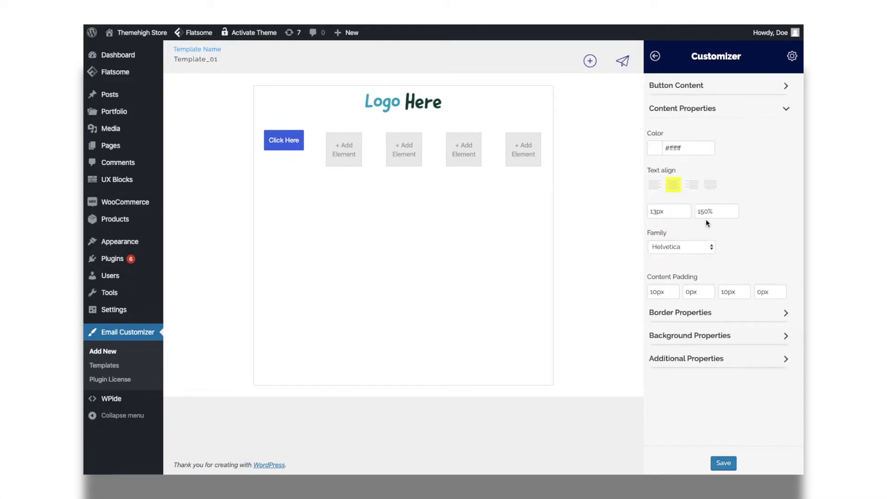
click(653, 212)
click(669, 312)
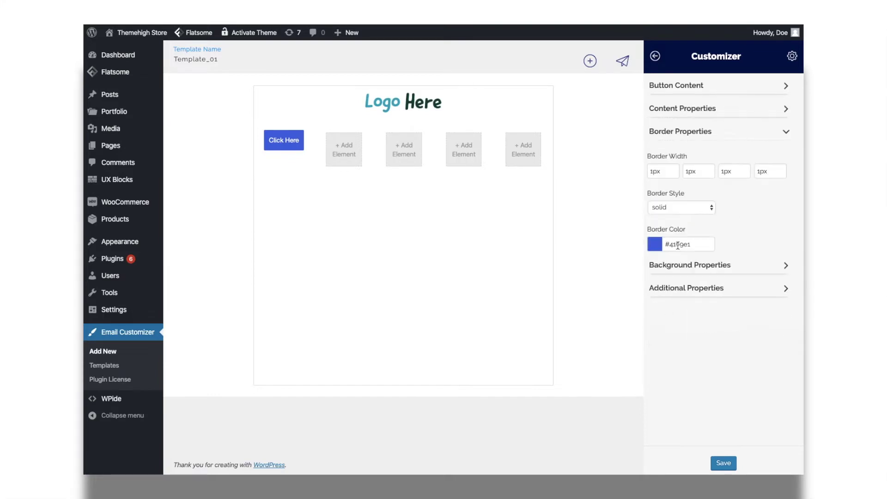
click(678, 244)
click(640, 248)
click(719, 264)
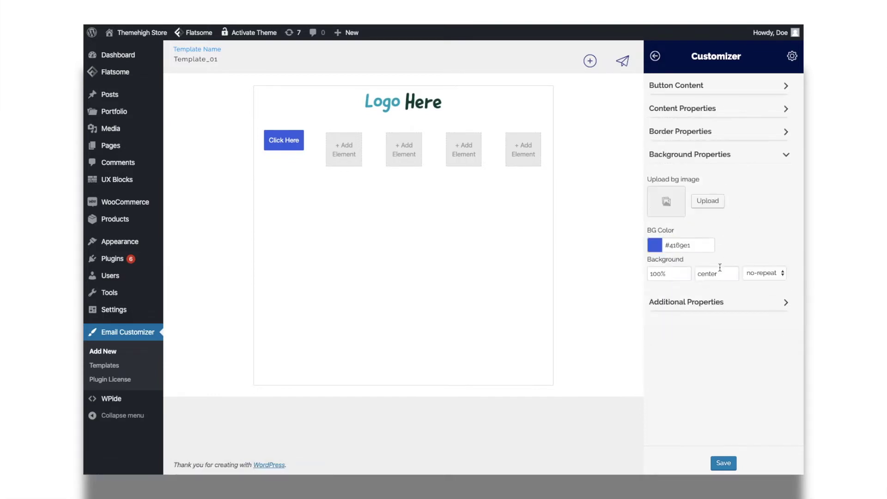
click(692, 247)
text(#ffffff)
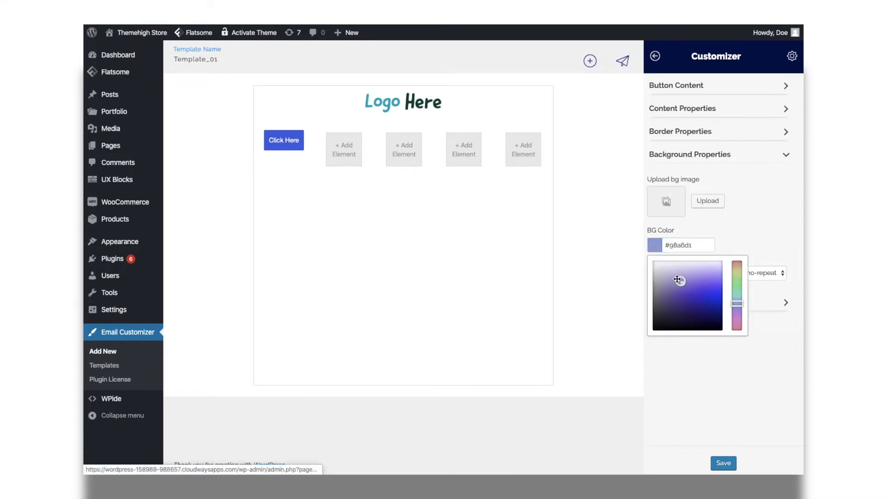
click(727, 242)
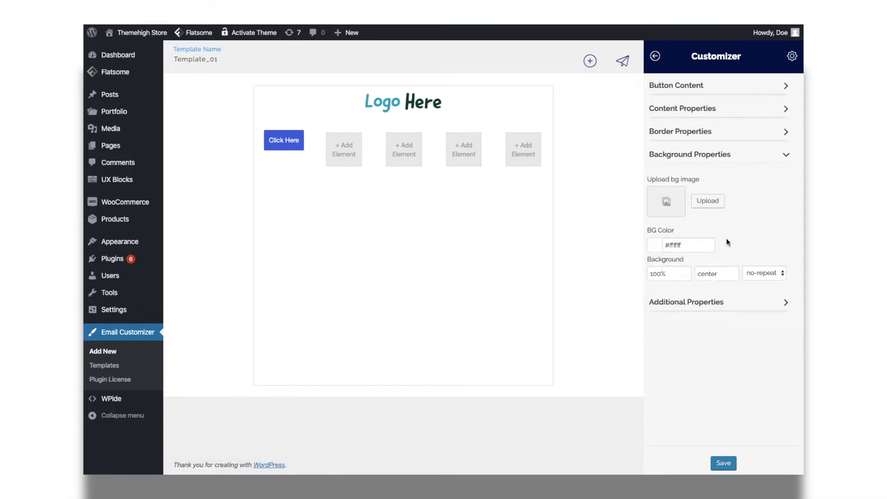
Step: Set the button text colour to grey #757575 and save
click(710, 113)
click(688, 148)
drag(652, 166, 652, 201)
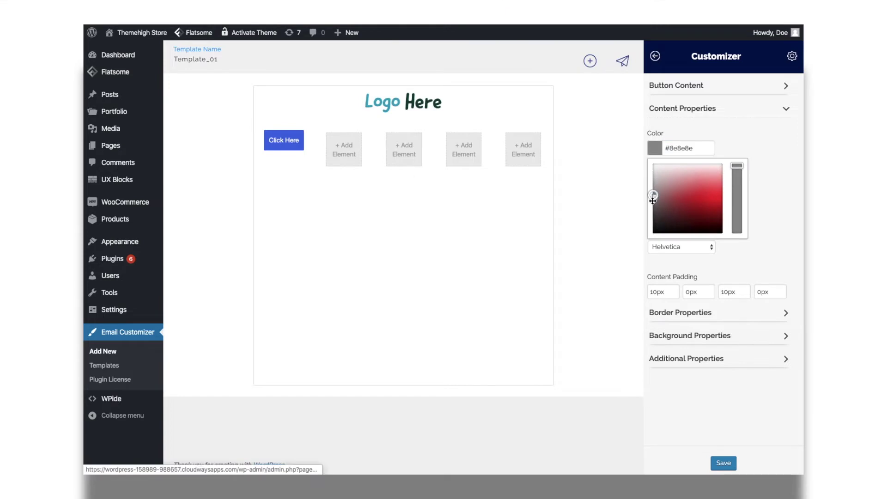
click(777, 208)
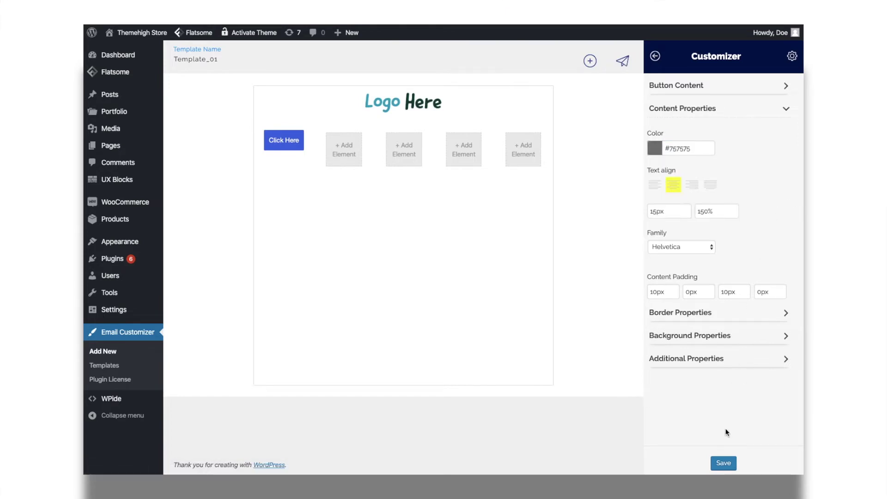
click(723, 462)
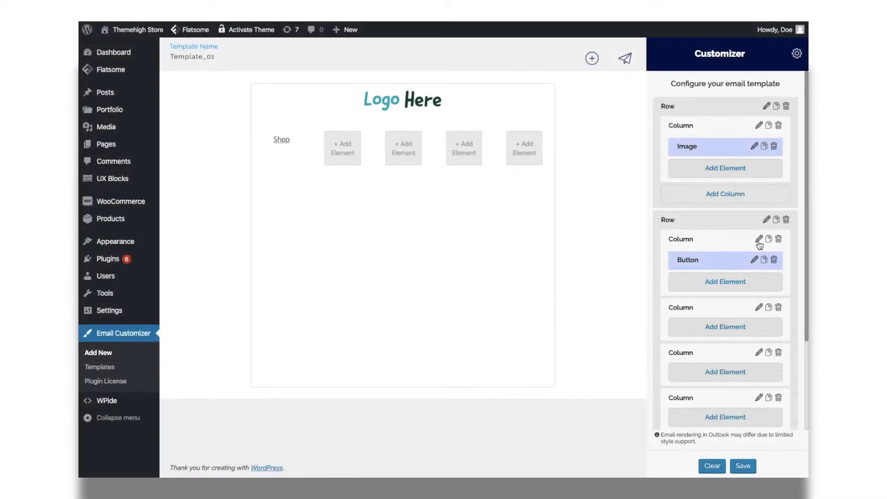
Step: Set the Shop column's top and bottom padding to 0px and save
click(759, 241)
click(656, 160)
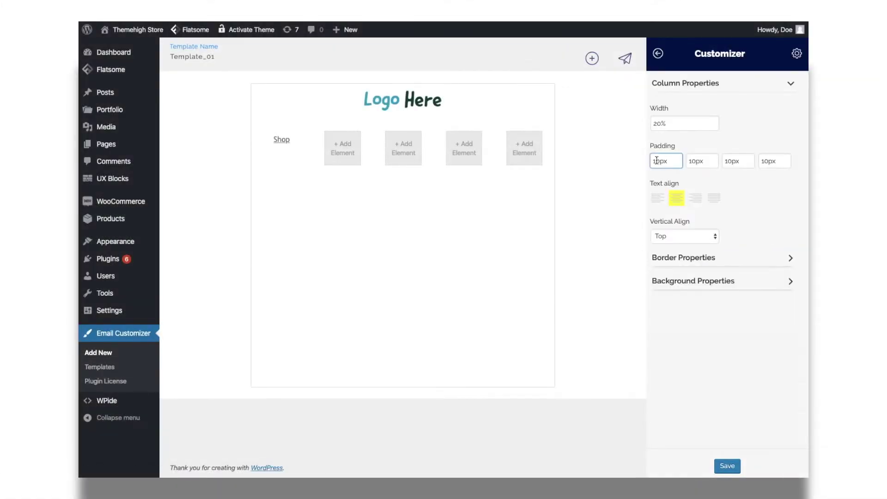
double_click(668, 161)
key(BackSpace)
text(px)
double_click(742, 162)
key(BackSpace)
text(0)
click(723, 465)
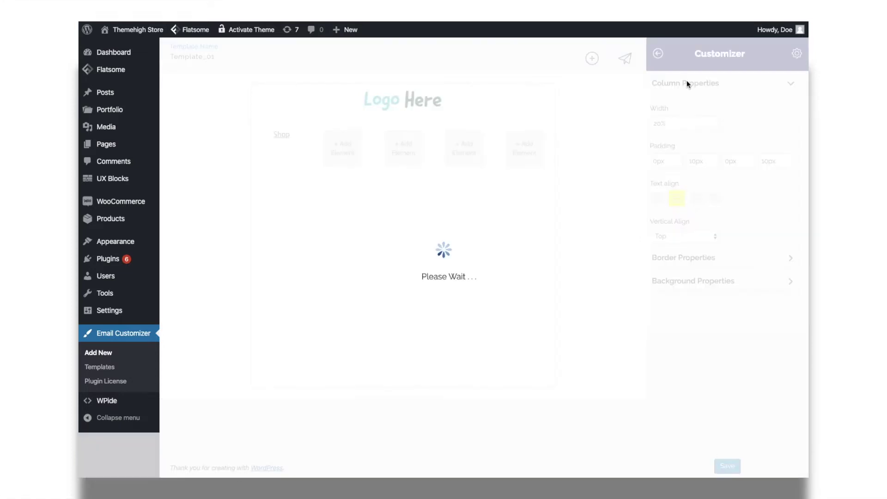
Step: Set the Shop button's top and bottom padding to 0px and save
click(659, 55)
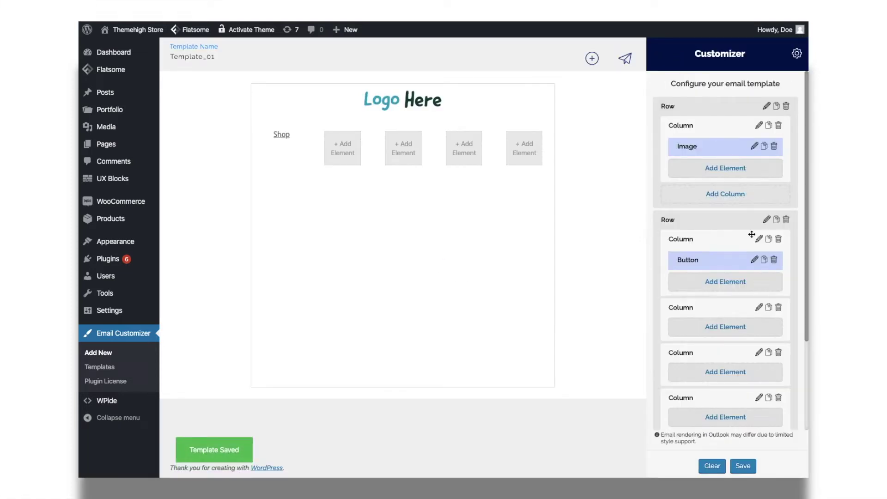
click(754, 263)
click(715, 291)
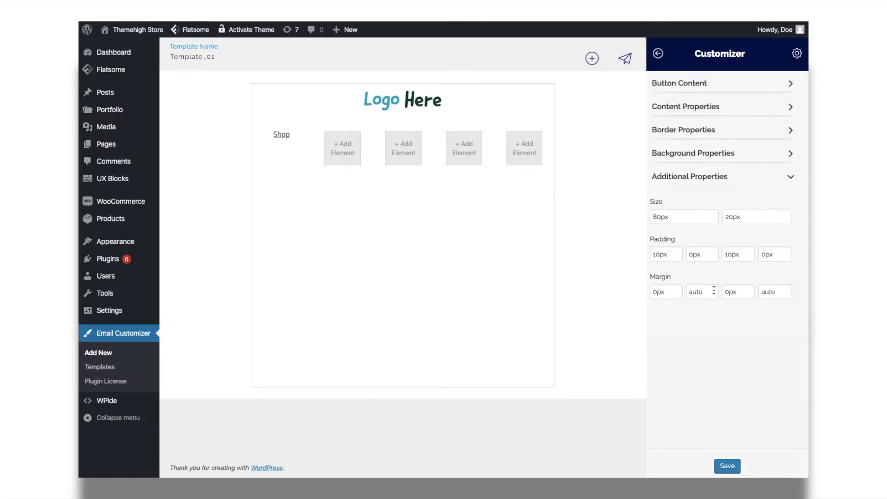
click(656, 256)
key(ctrl+a)
key(BackSpace)
click(742, 254)
key(ctrl+a)
text(0)
click(729, 467)
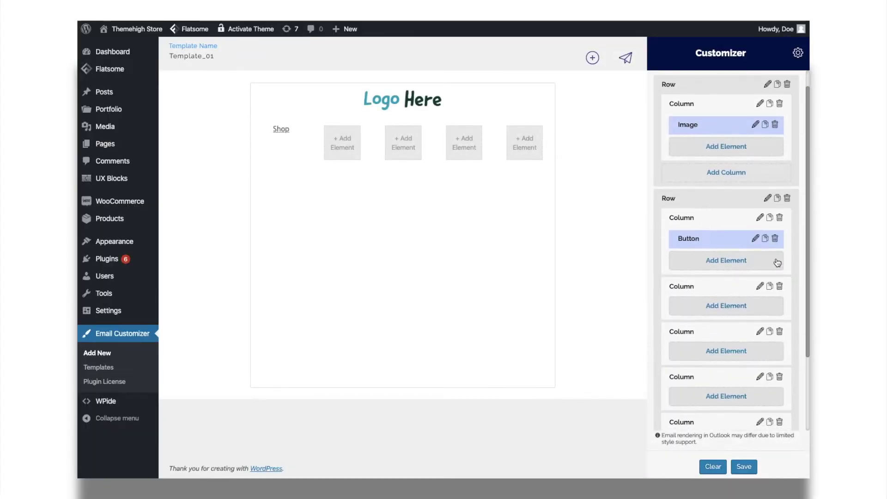
Step: Duplicate the Shop link into the second nav column and edit the copy's content
click(766, 239)
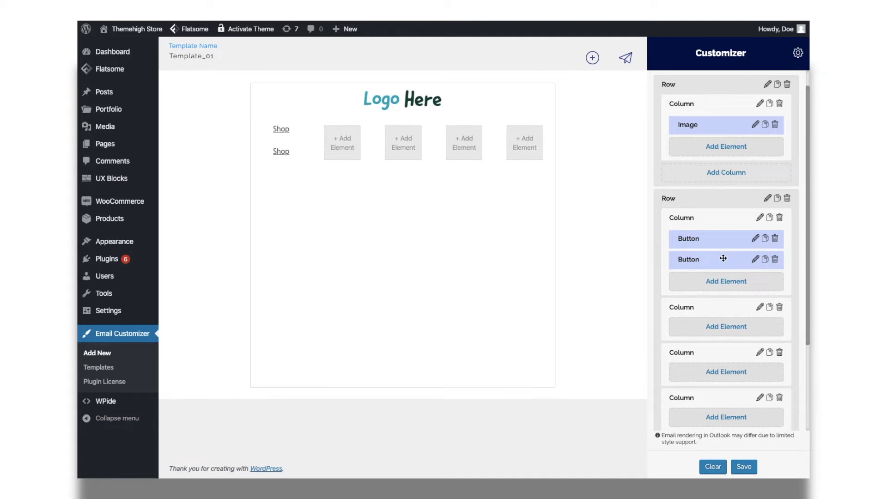
drag(723, 258, 726, 324)
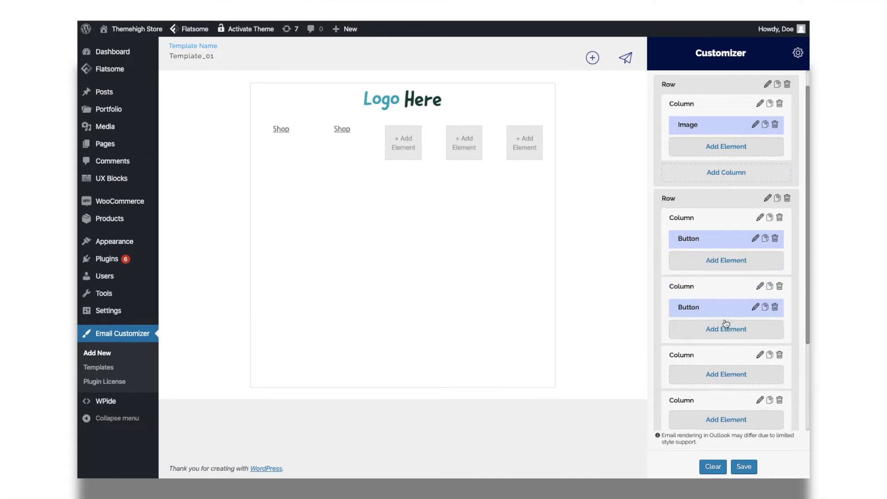
scroll(725, 325, down, 1)
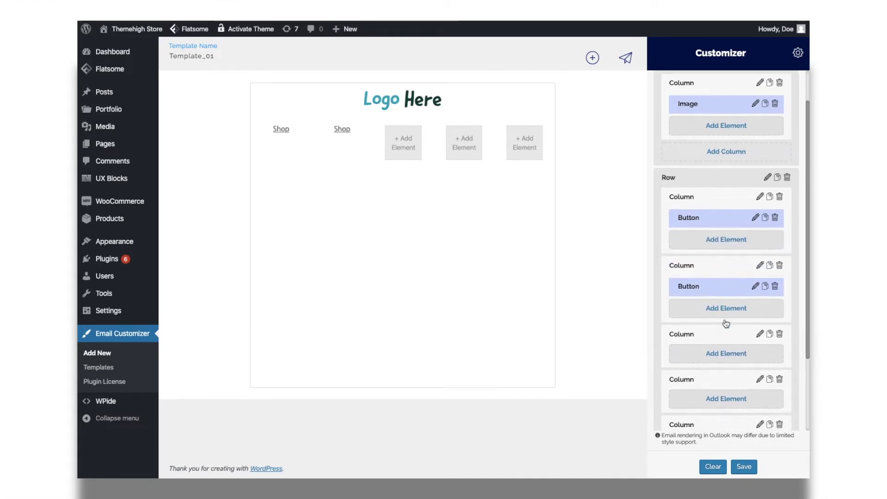
click(756, 287)
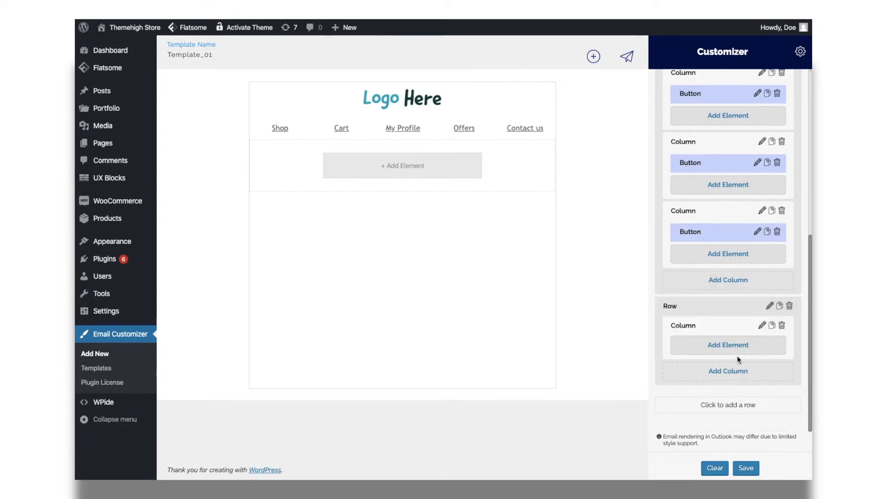
Step: Add a light grey divider to the new row and change its thickness
click(733, 348)
click(694, 287)
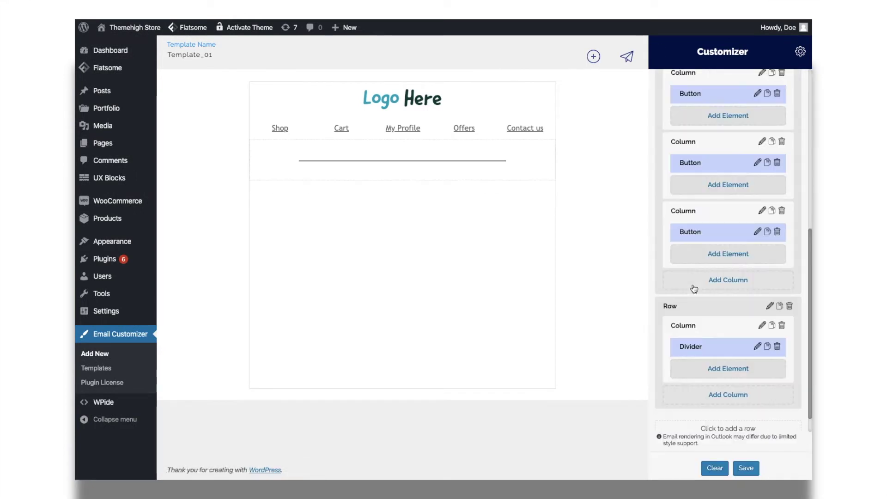
scroll(700, 312, down, 1)
click(757, 324)
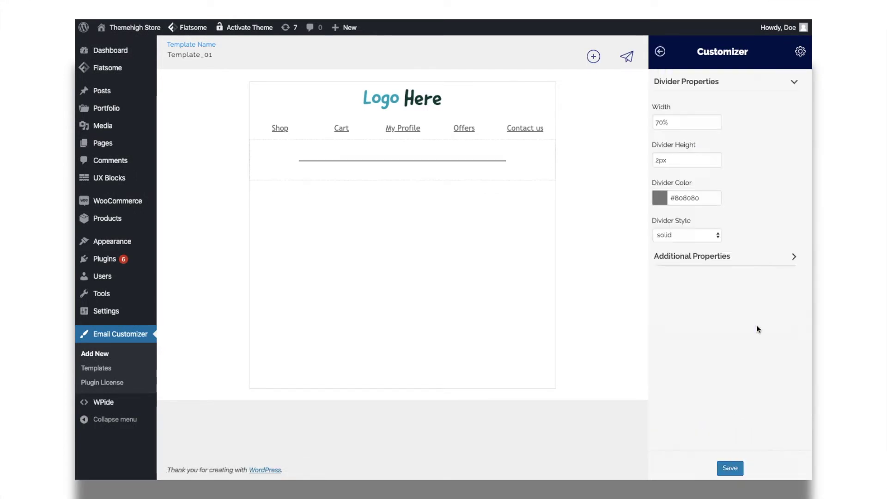
click(707, 200)
click(658, 221)
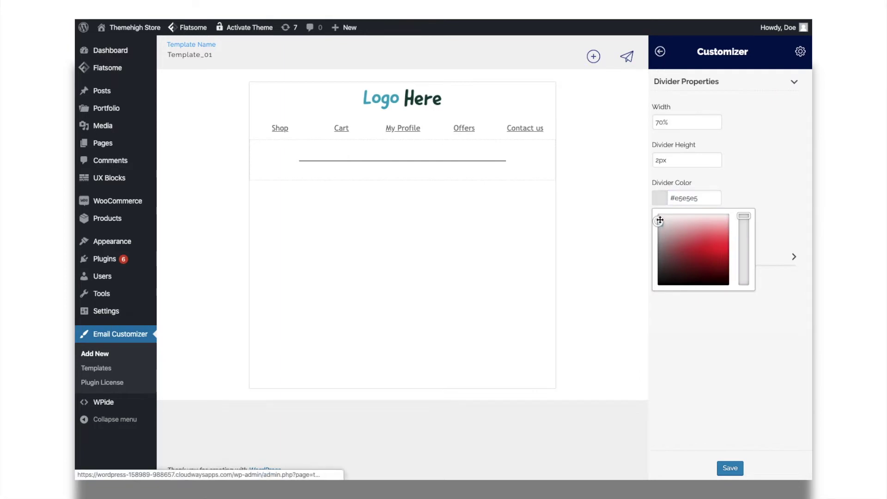
click(708, 182)
click(660, 160)
key(BackSpace)
text(1)
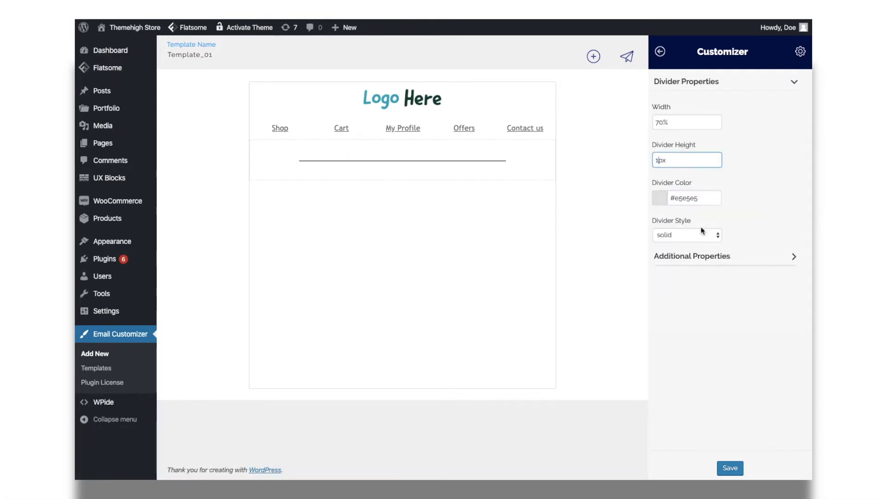
Step: Make the divider a solid line 90% wide and save
click(701, 234)
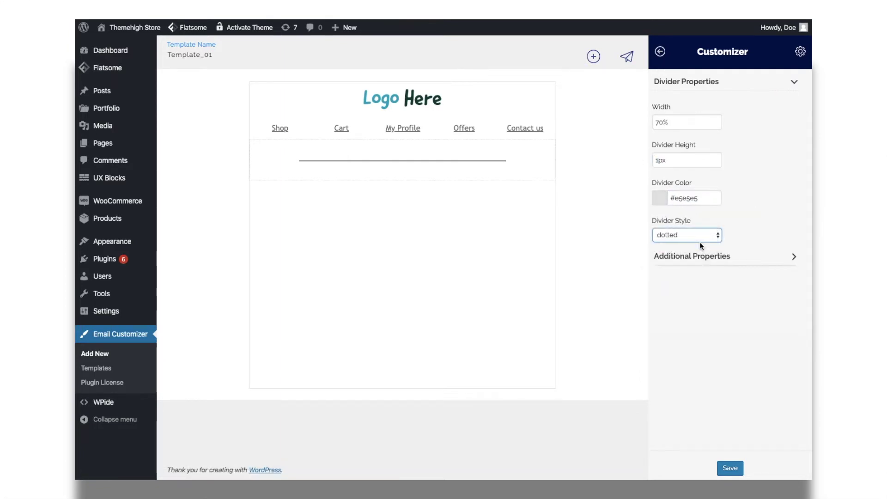
click(699, 237)
click(696, 225)
click(657, 123)
text(90)
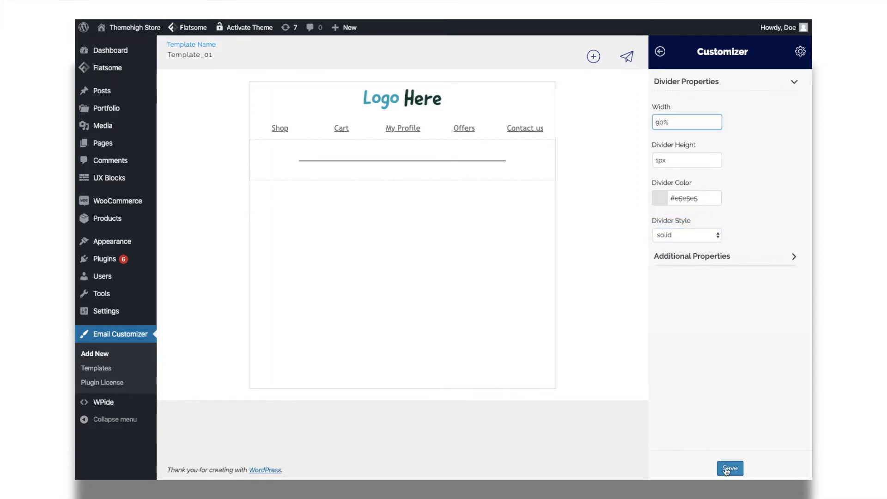
click(729, 469)
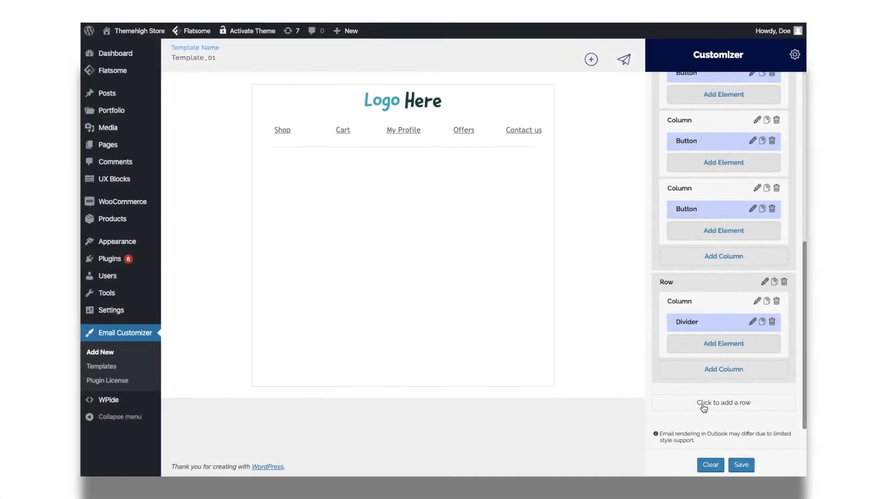
Step: Add a one-column row with a button element
click(704, 405)
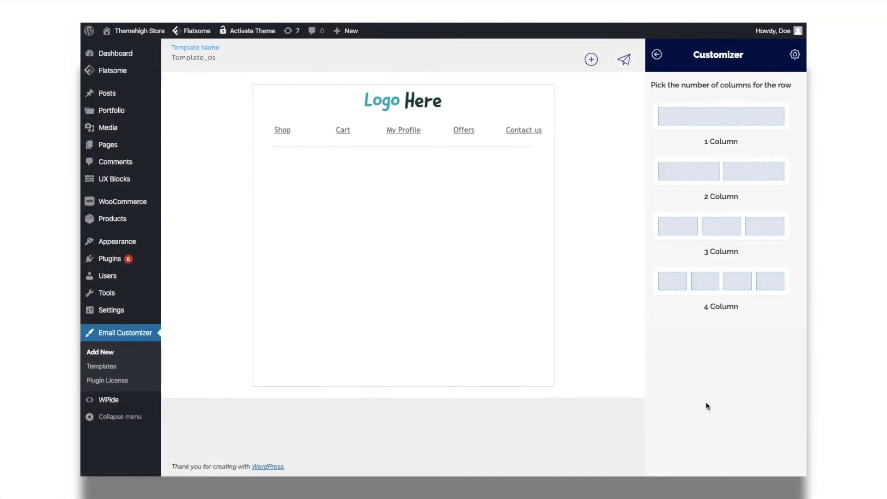
click(724, 126)
scroll(732, 333, down, 3)
click(732, 347)
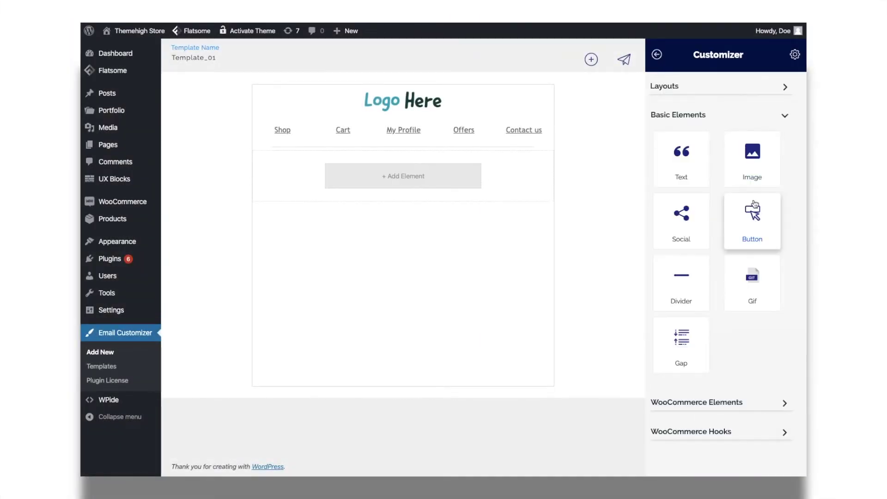
click(752, 207)
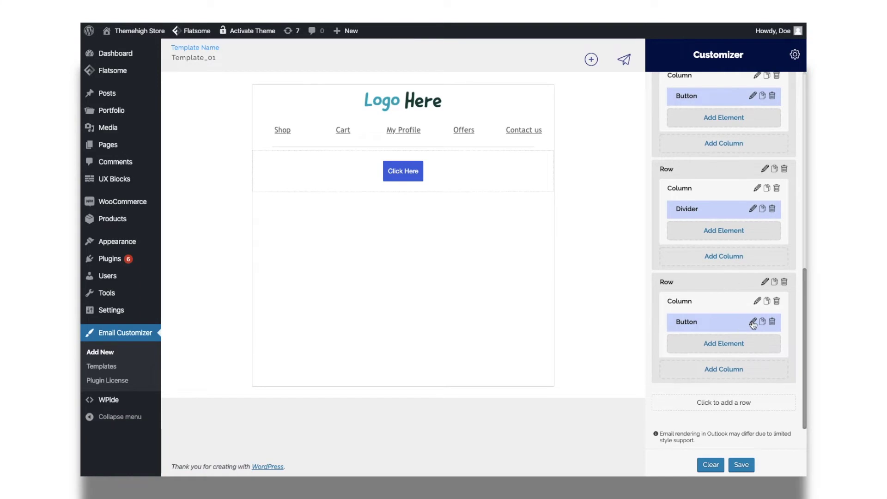
click(753, 323)
Step: Use the Our Shop! banner image as the button background and save
click(710, 270)
click(718, 205)
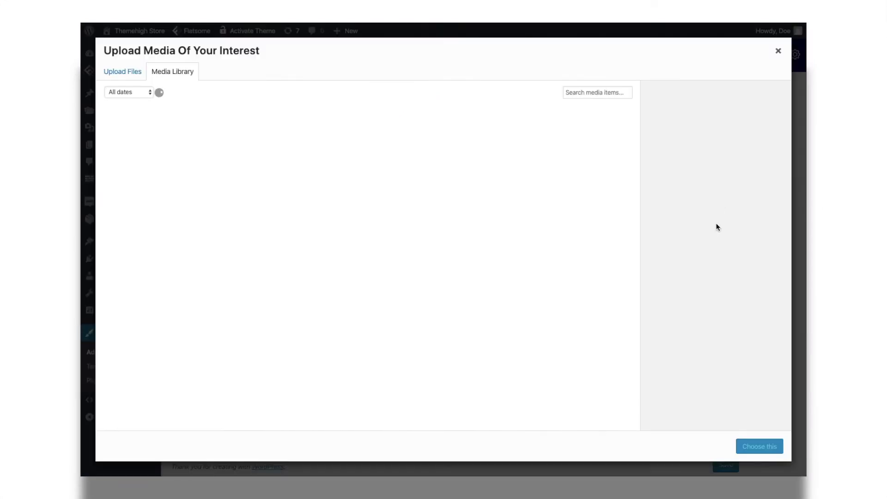
click(147, 157)
click(753, 449)
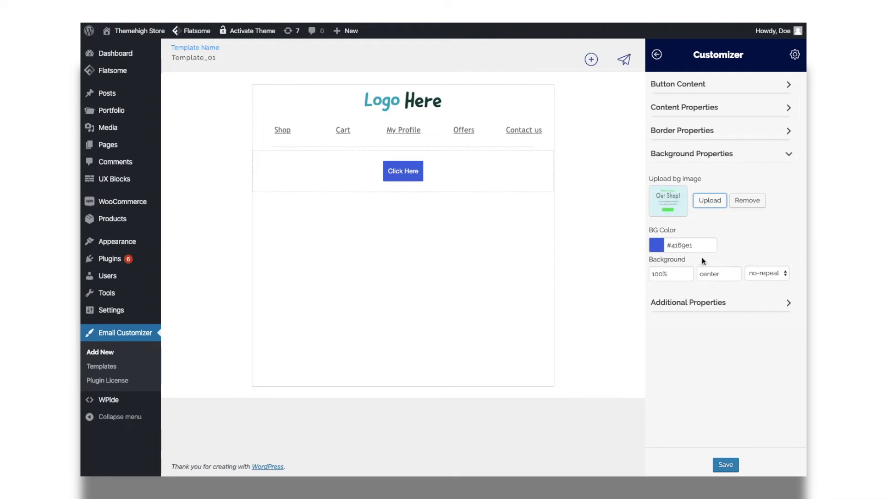
click(724, 466)
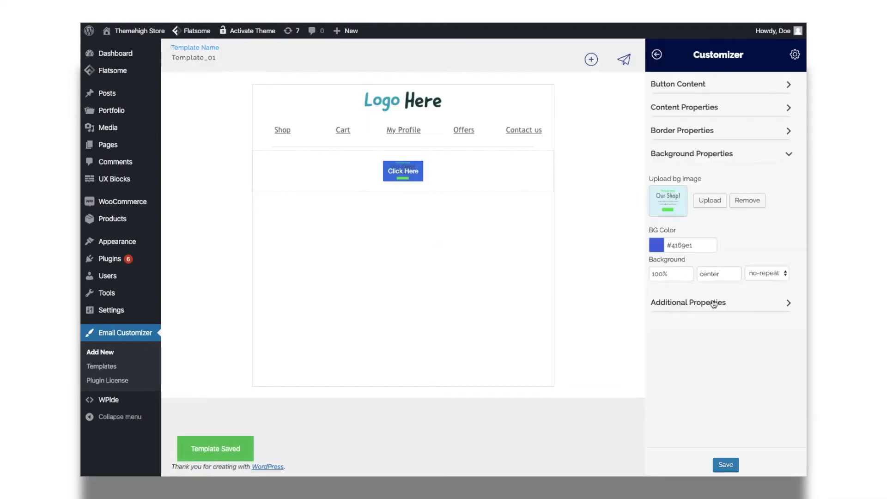
Step: Resize the button to 540 x 345 and save
click(694, 302)
click(652, 218)
key(BackSpace)
text(540)
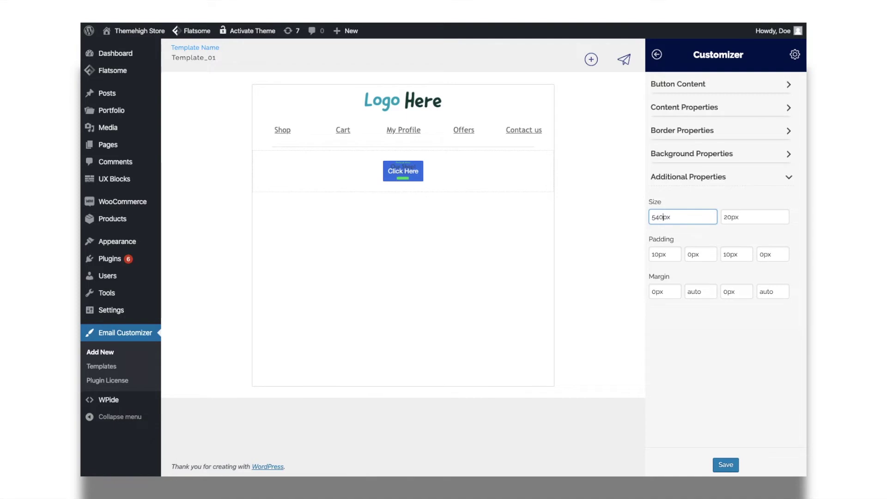
click(730, 217)
key(BackSpace)
key(Delete)
text(345)
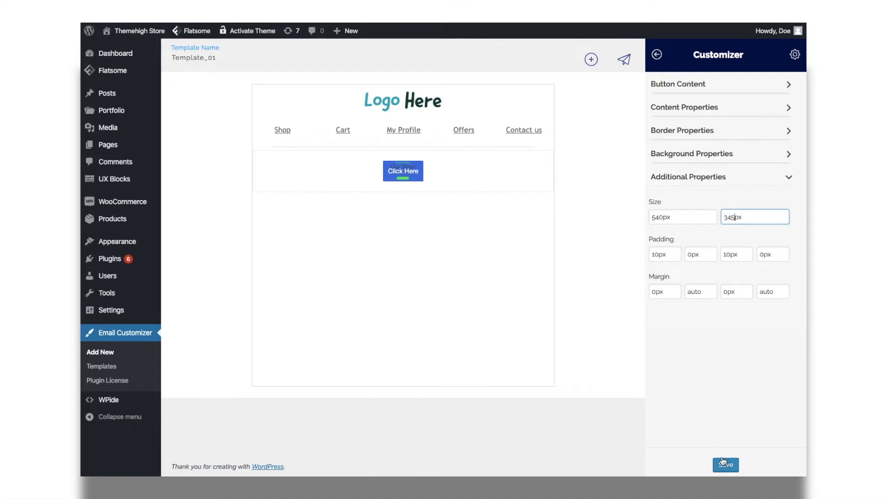
click(723, 463)
Step: Set the button's background colour to white and save
click(715, 155)
click(690, 245)
click(701, 431)
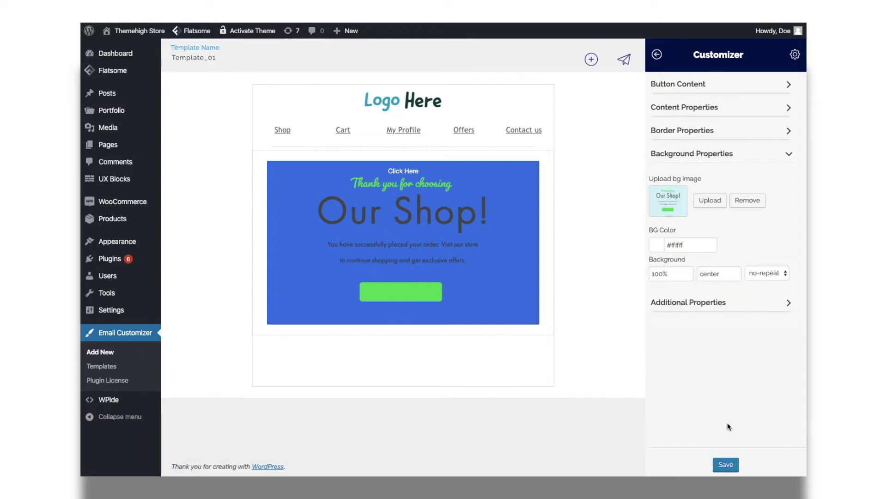
click(726, 465)
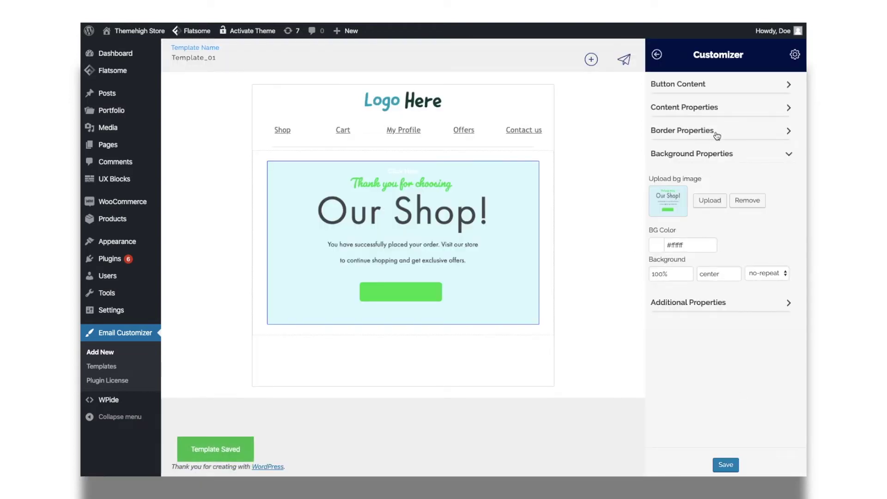
Step: Give the button a white border and new padding, save, then start relabelling it VIEW ORDER
click(716, 135)
click(690, 244)
click(691, 377)
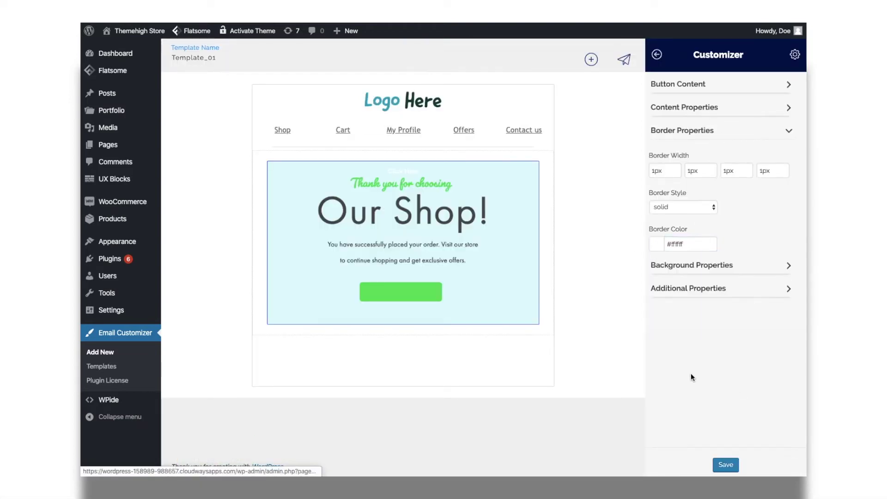
click(716, 288)
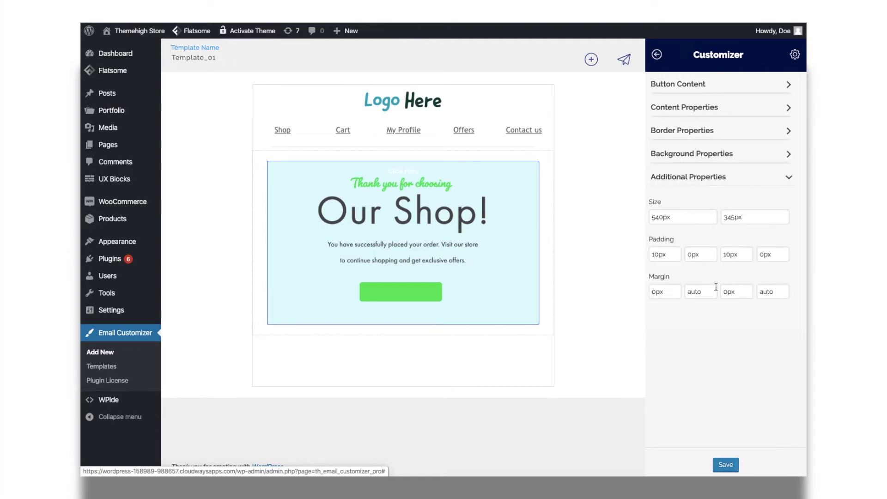
click(663, 254)
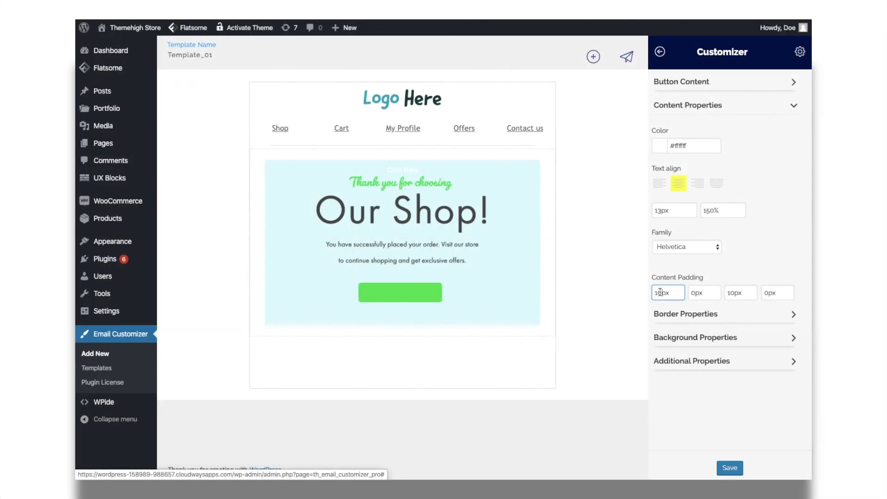
text(250)
click(731, 470)
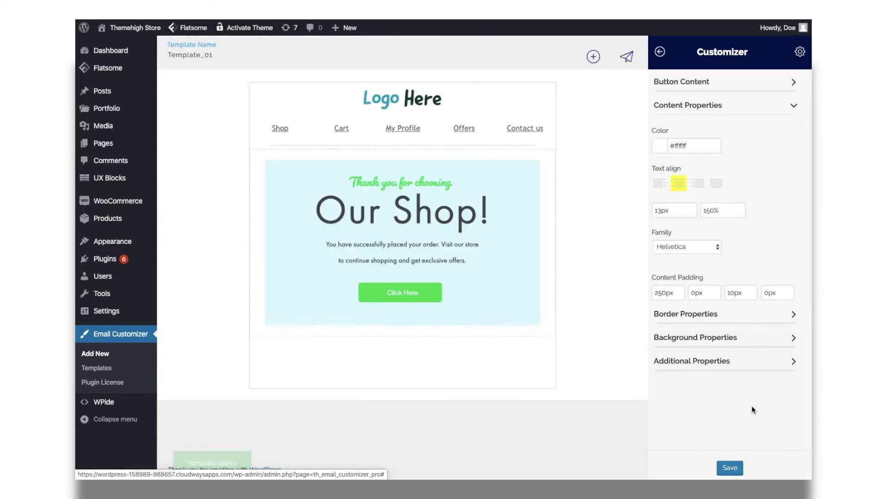
click(701, 89)
drag(694, 159, 654, 159)
text(Vi)
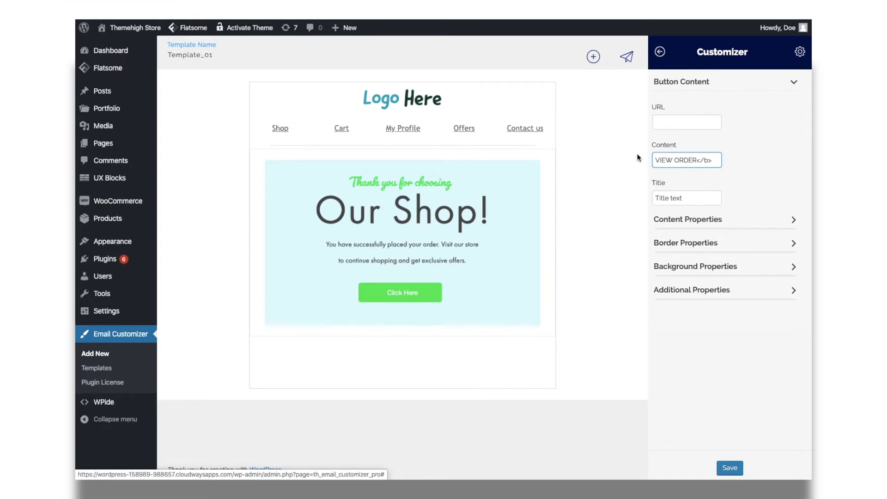
text(<b)
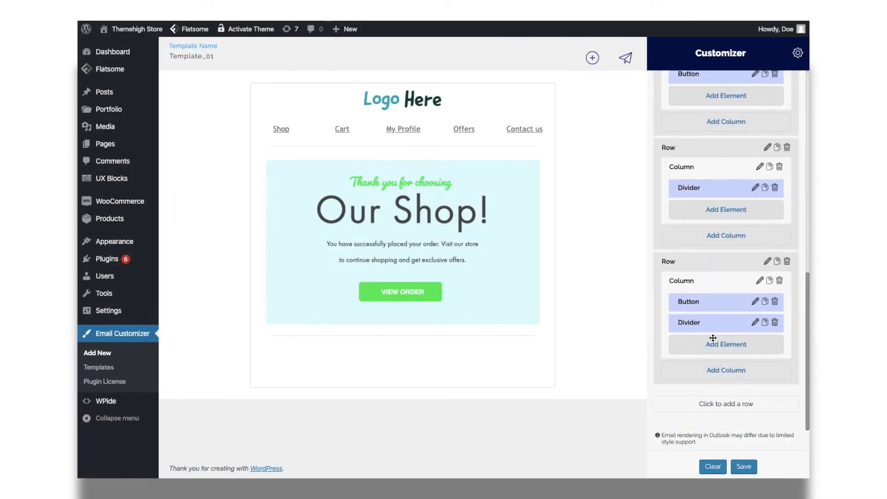
Step: Add a text block with the Dear {customer_name} message confirming order {order_id}
click(722, 344)
click(693, 163)
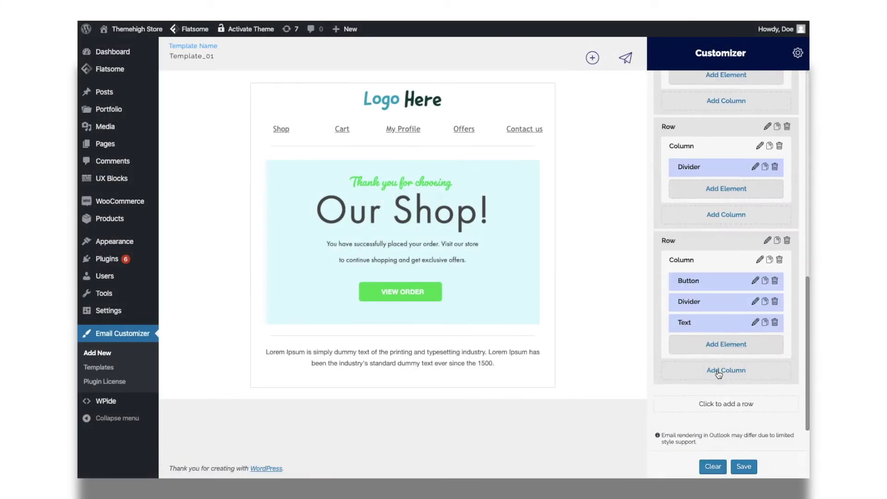
click(756, 322)
click(691, 147)
key(ctrl+a)
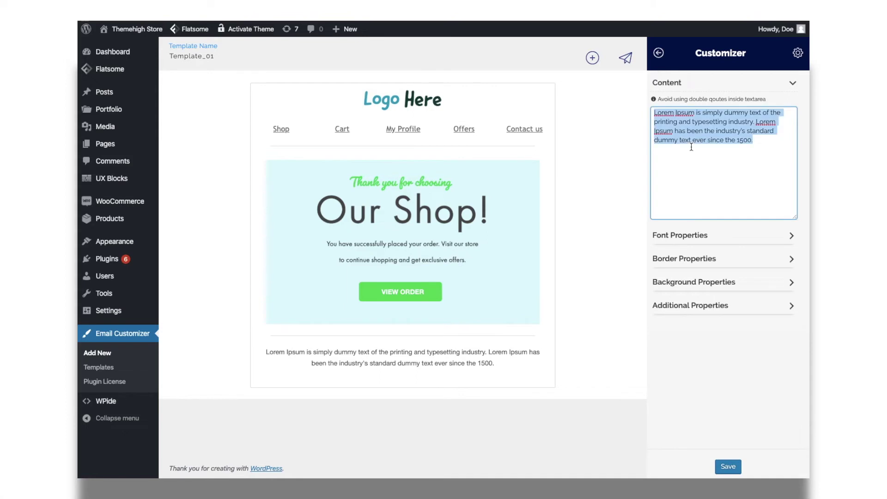
key(BackSpace)
text(Dear {customer_name},  Thanks for Shopping with us. Your Order(# {order_id}) is placed successfully and we'll update you again while there are any status updates.)
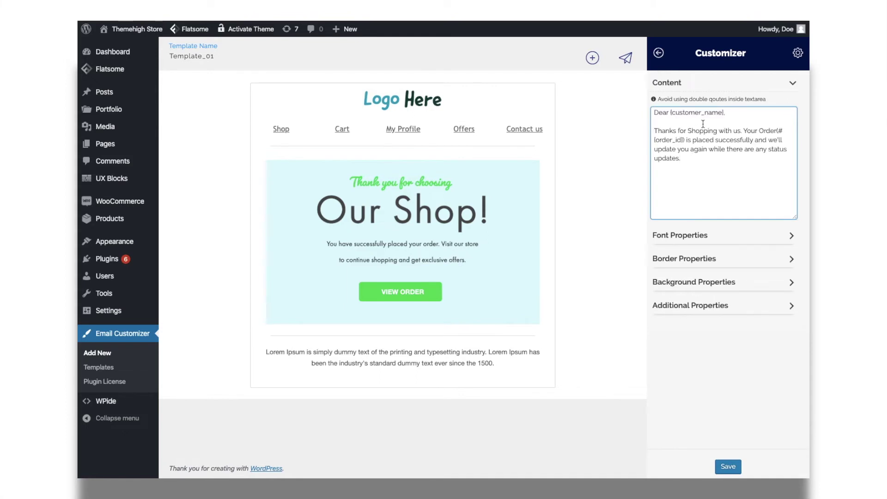
double_click(687, 112)
double_click(672, 140)
Step: Set the message font to Trebuchet MS and align it left
click(696, 238)
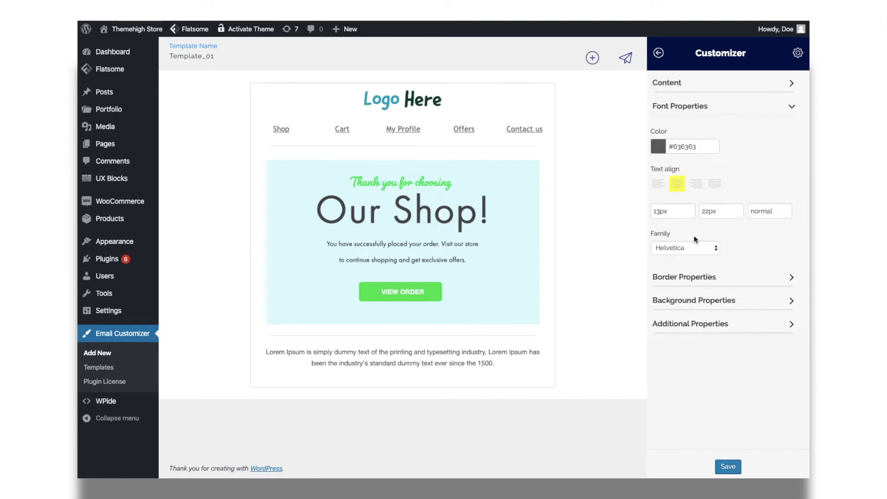
click(680, 249)
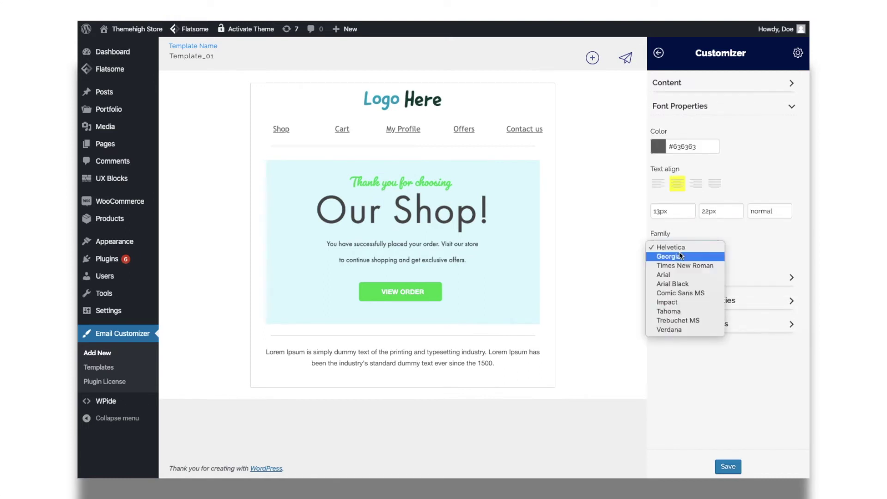
click(686, 317)
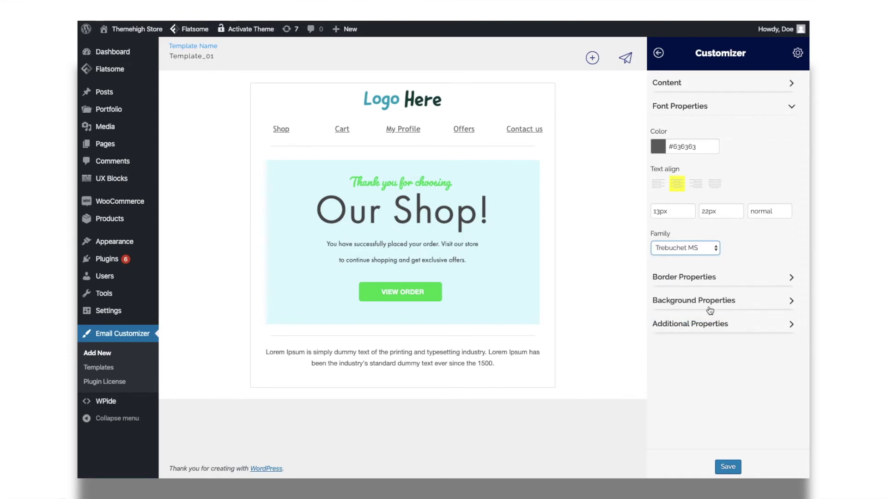
click(660, 188)
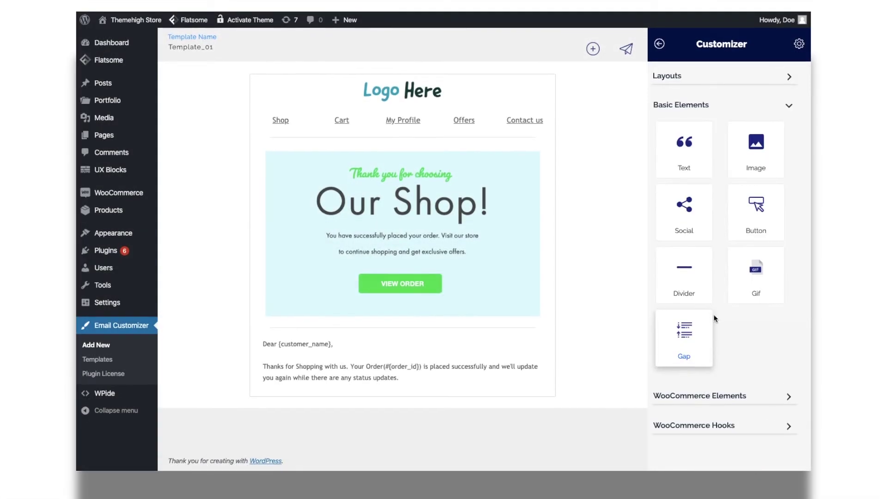
Step: Add the WooCommerce order details table to the email
click(725, 398)
click(698, 255)
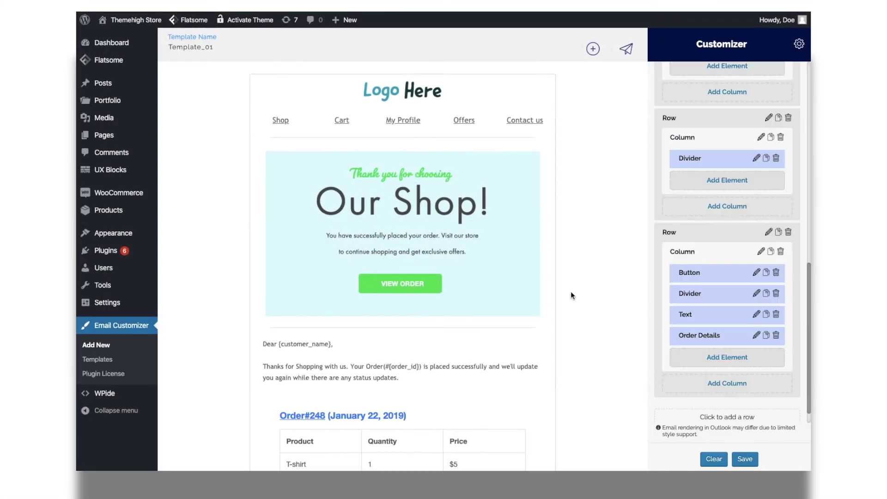
scroll(570, 294, down, 5)
click(759, 315)
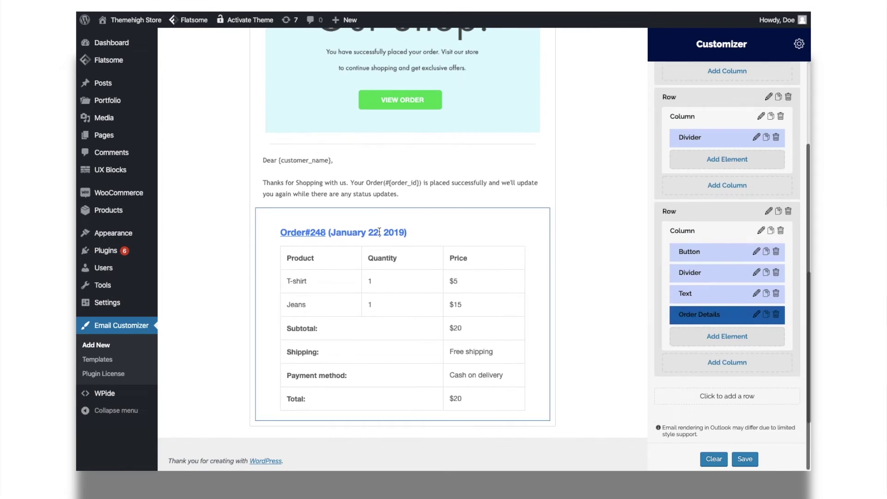
click(758, 314)
Step: Set the order title colour to #40a0be and its font to Trebuchet MS
click(692, 154)
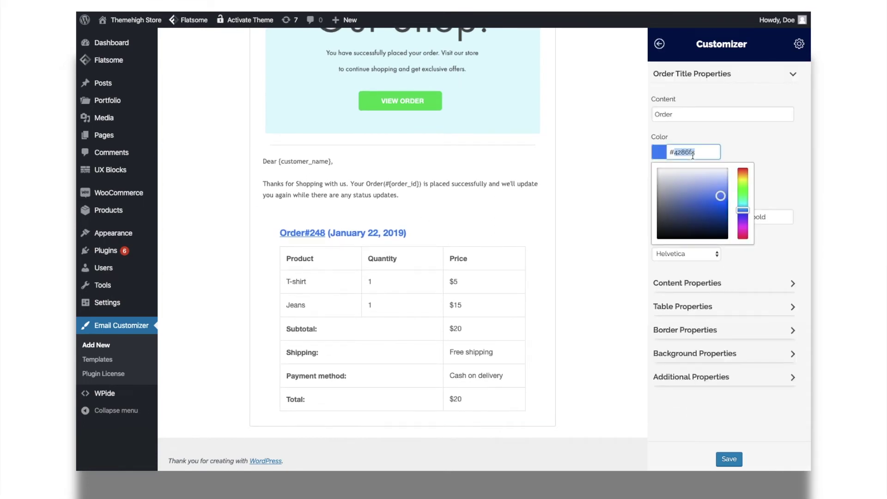
text(#40a0be)
click(735, 151)
click(698, 256)
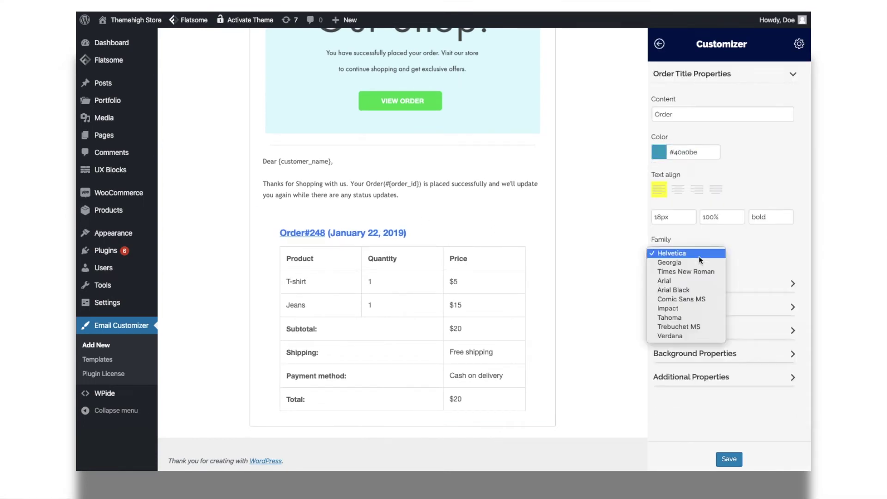
click(692, 328)
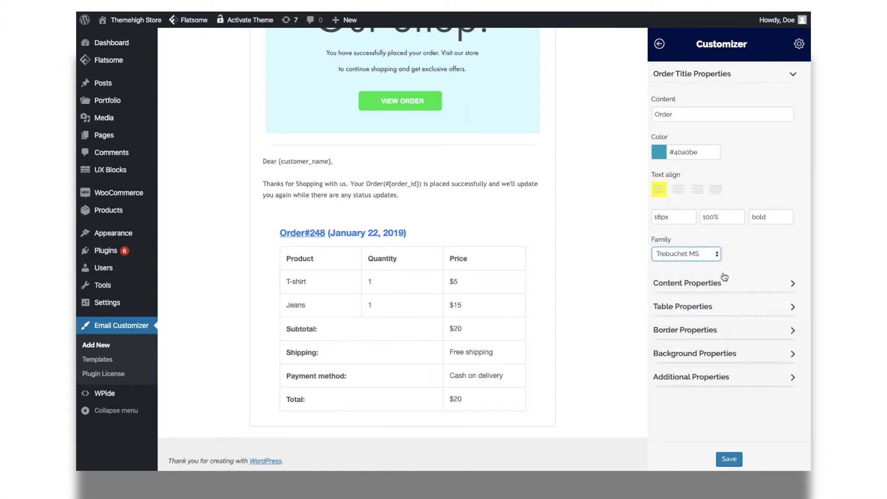
Step: Change the table border colour to #f2f2f2 and save the template
click(711, 311)
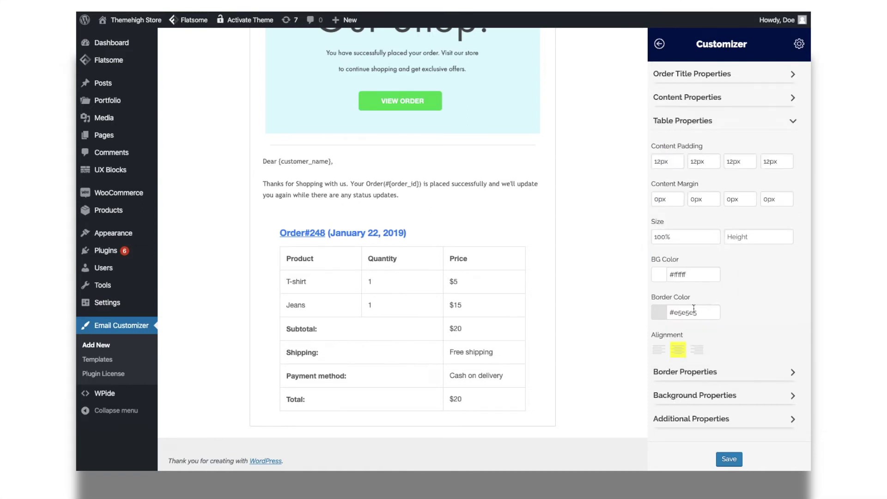
click(702, 314)
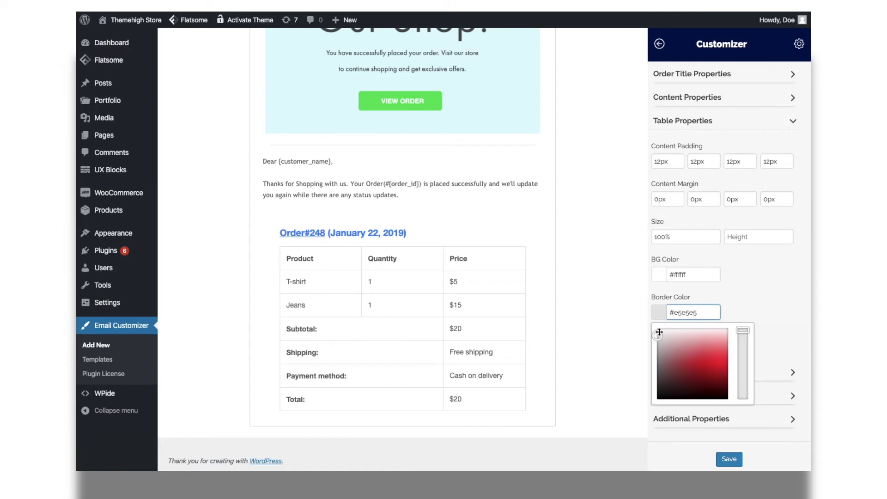
text(#f2f2f2)
click(724, 302)
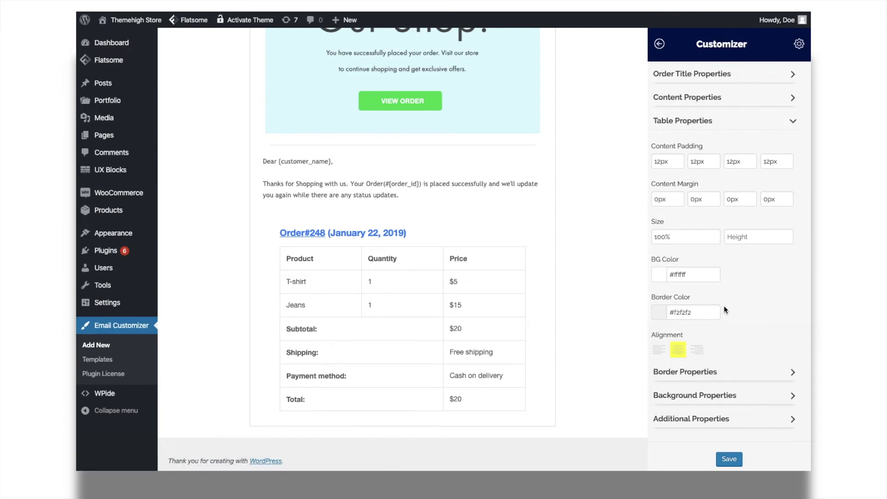
click(728, 460)
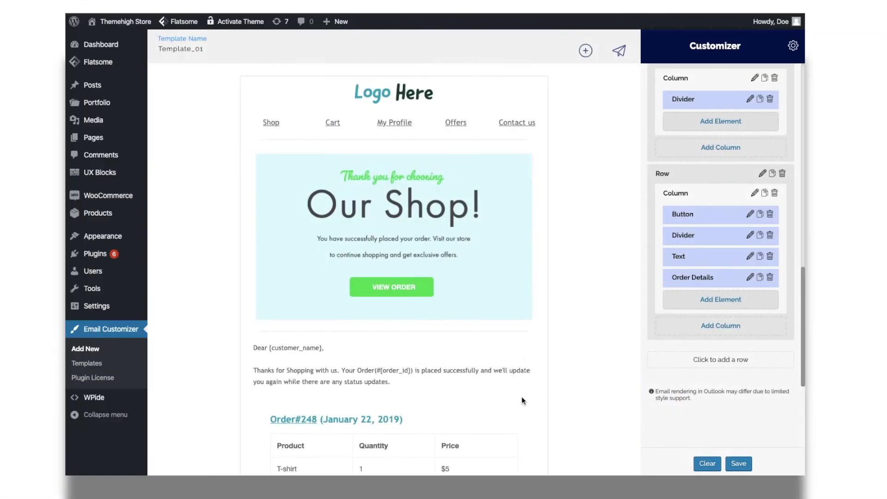
scroll(522, 400, down, 5)
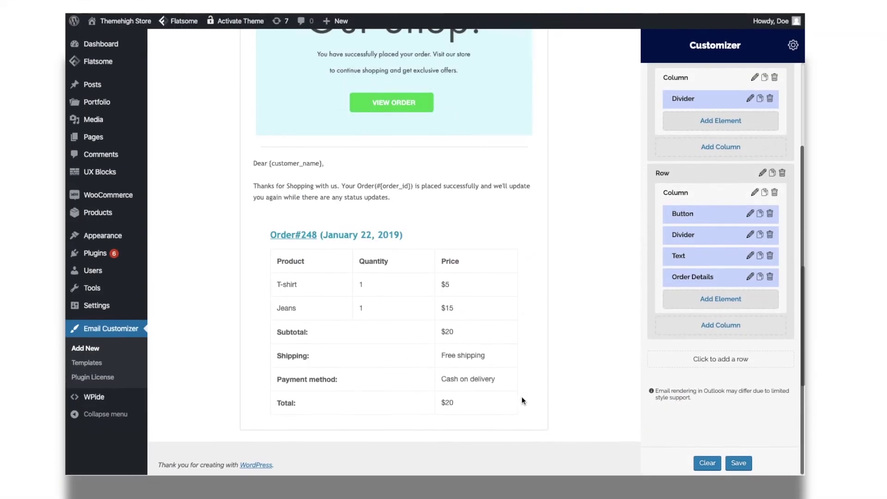
Step: Add a two-column row with a GIF element in the first column
click(722, 359)
click(709, 172)
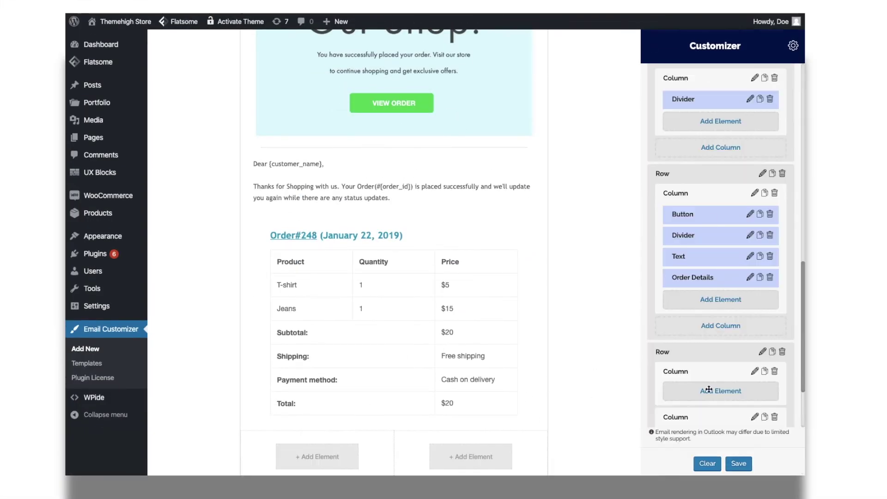
click(711, 339)
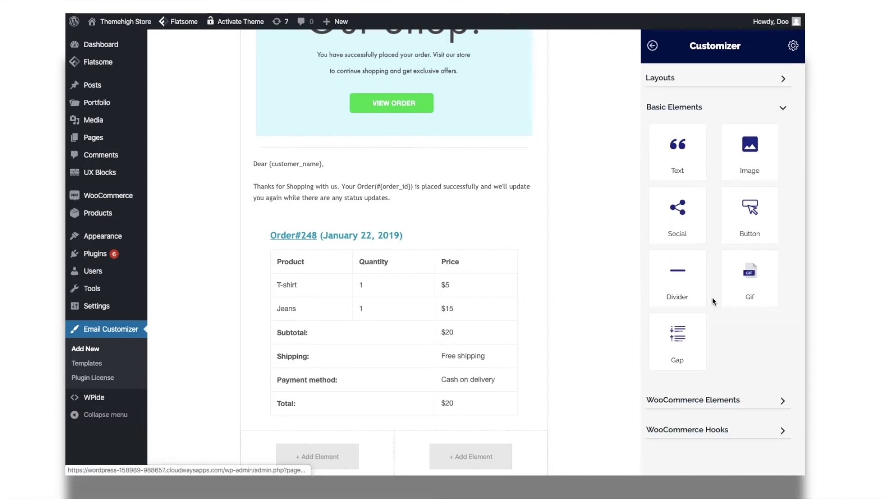
click(731, 270)
scroll(729, 345, down, 1)
Step: Insert the delivery truck GIF from the Media Library at 70% width and save
click(749, 272)
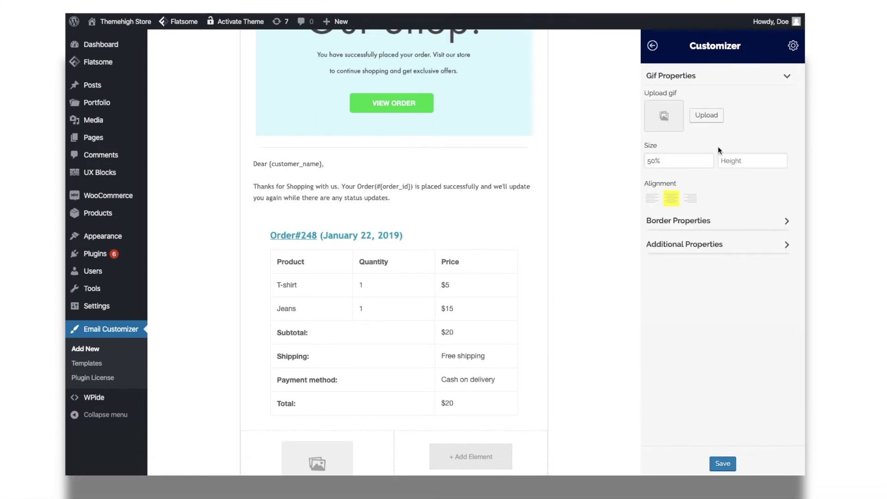
click(708, 115)
click(217, 152)
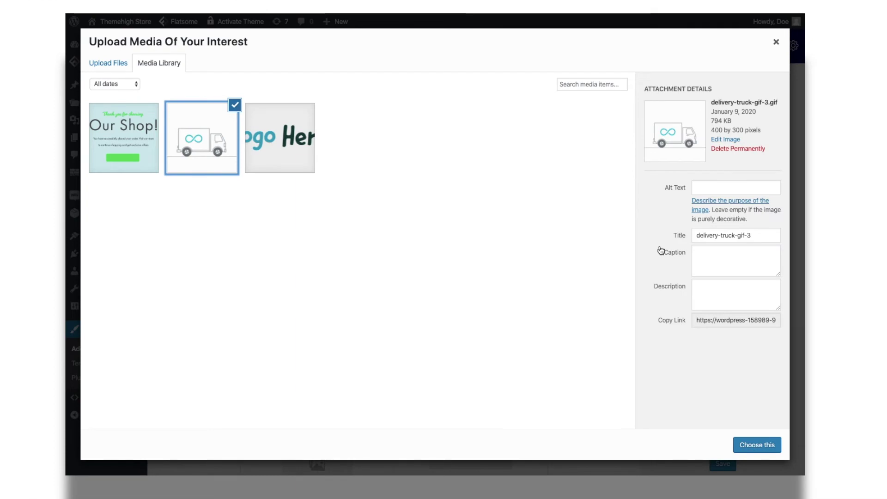
click(751, 449)
drag(657, 160, 631, 162)
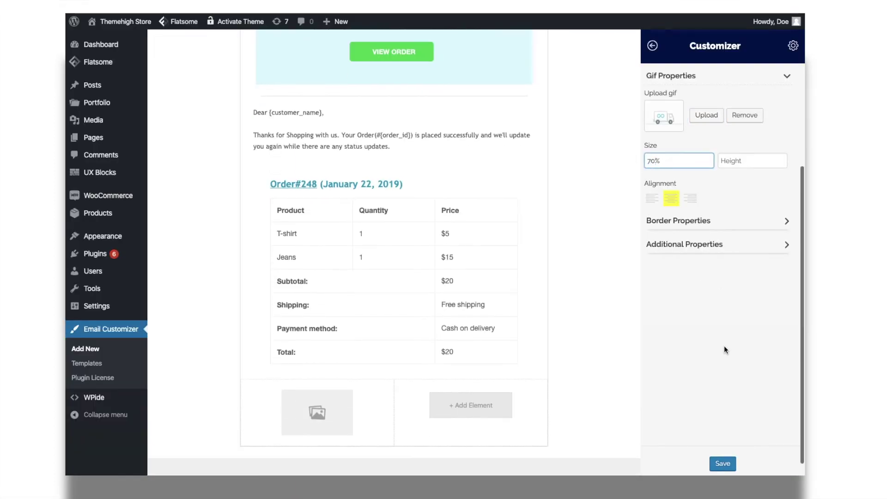
click(723, 463)
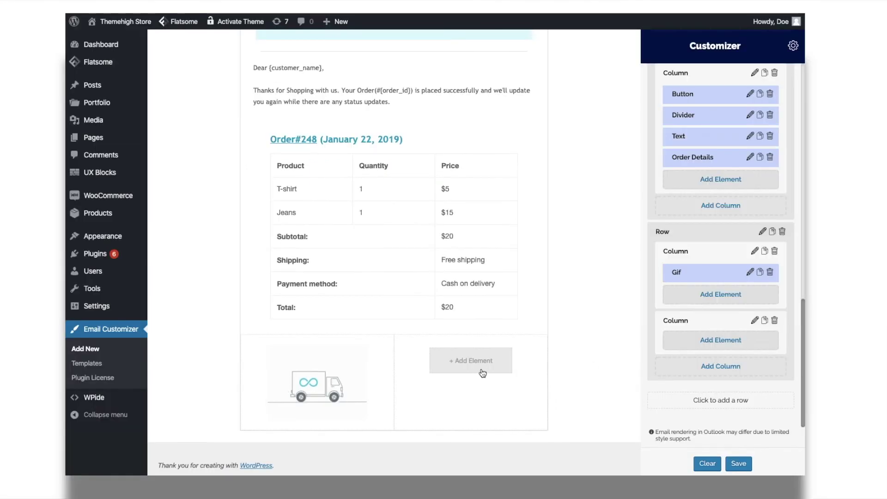
click(480, 369)
Step: Add a button to the second column labelled <u>Track Order</u>
click(742, 237)
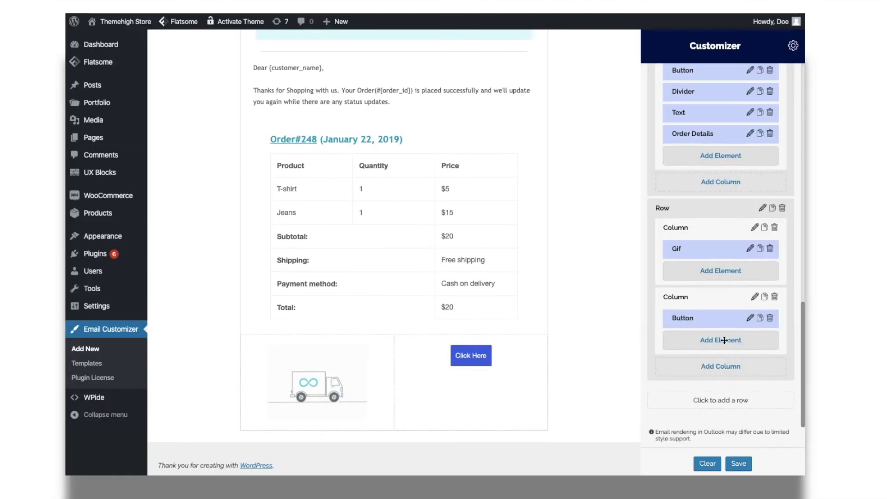
click(752, 317)
triple_click(646, 154)
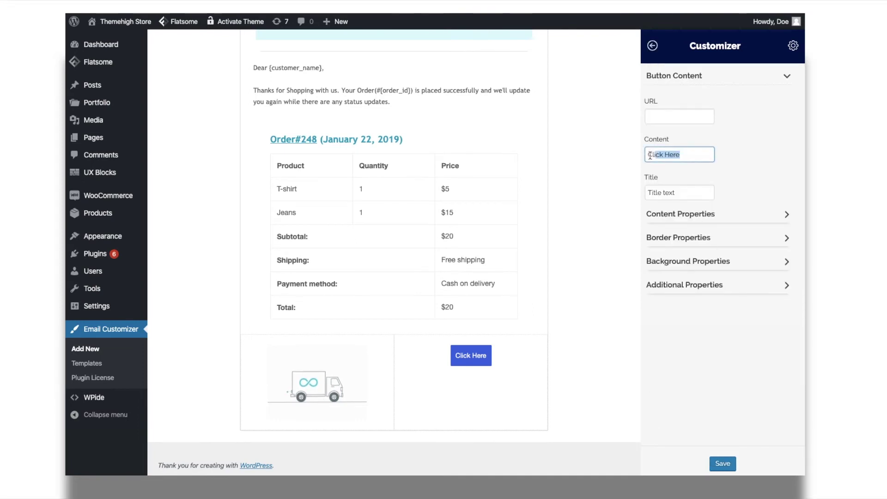
text(<>)
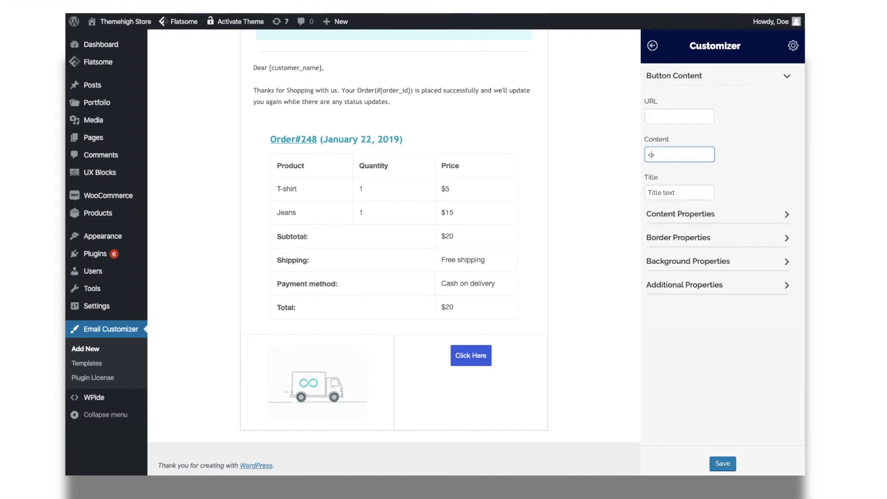
key(Right)
text(Trac)
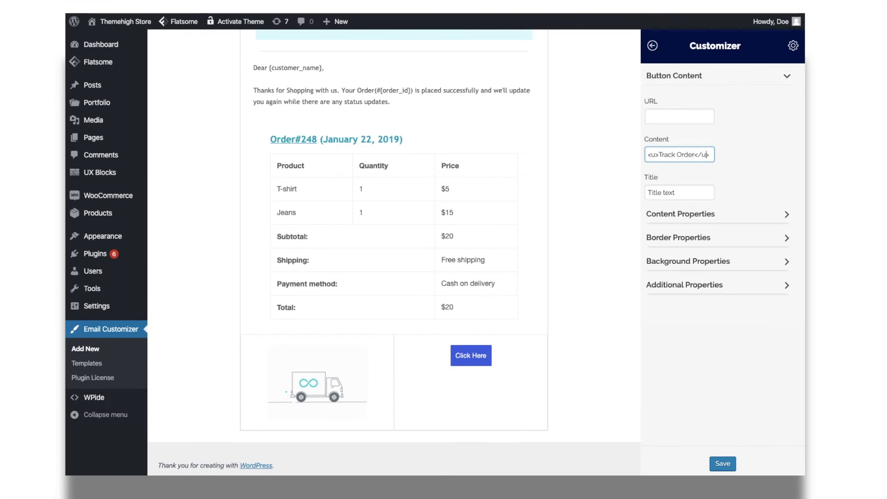
Step: Style the button text grey #7c7c7c, 15px, in Trebuchet MS
click(683, 214)
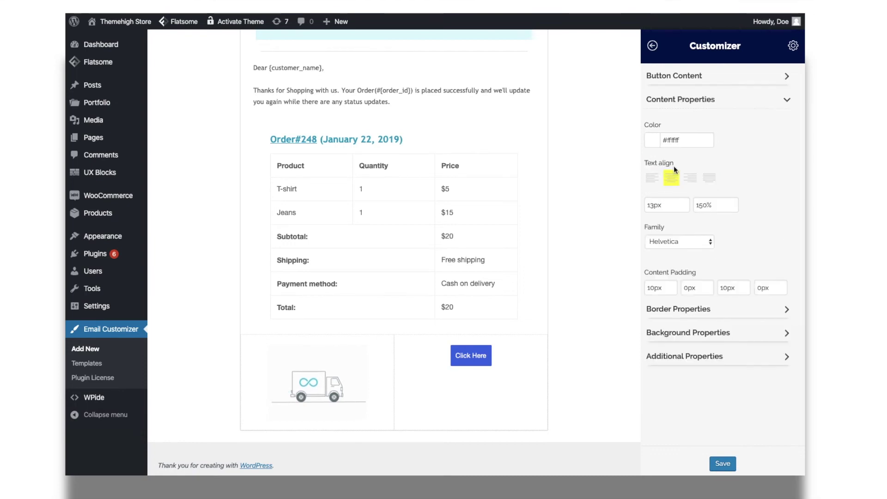
click(676, 141)
drag(650, 157, 650, 193)
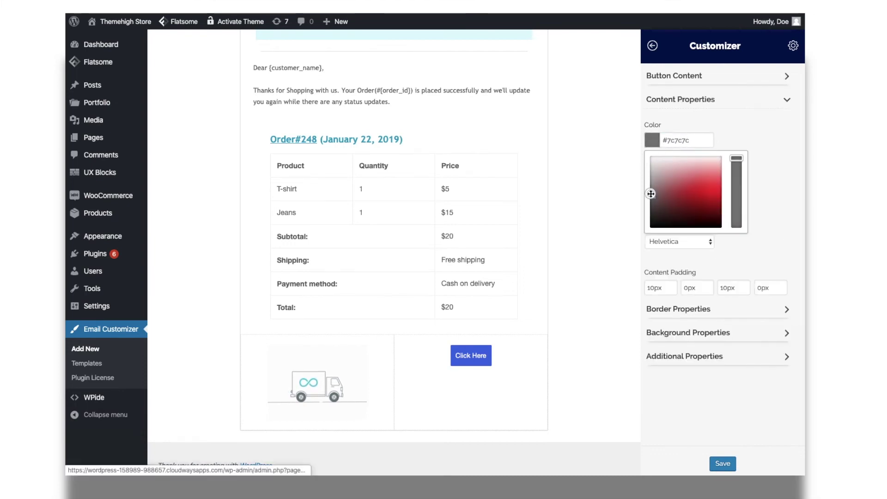
click(752, 128)
click(650, 205)
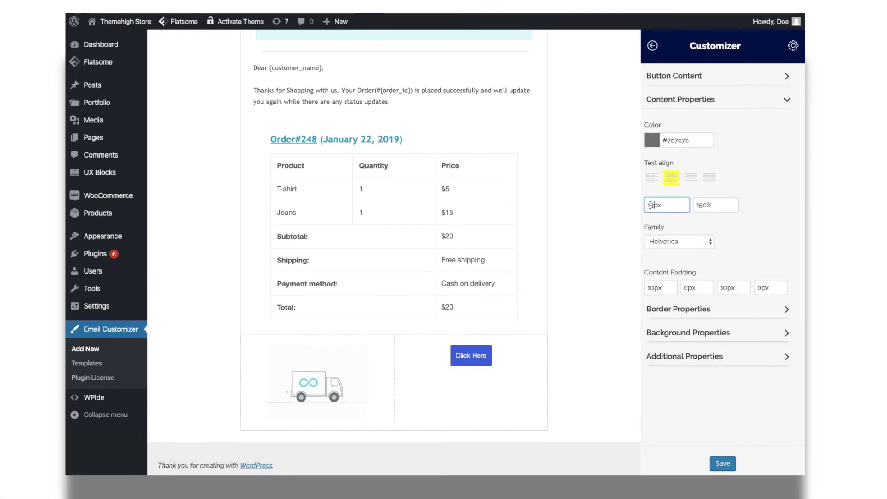
drag(648, 205, 655, 205)
click(680, 243)
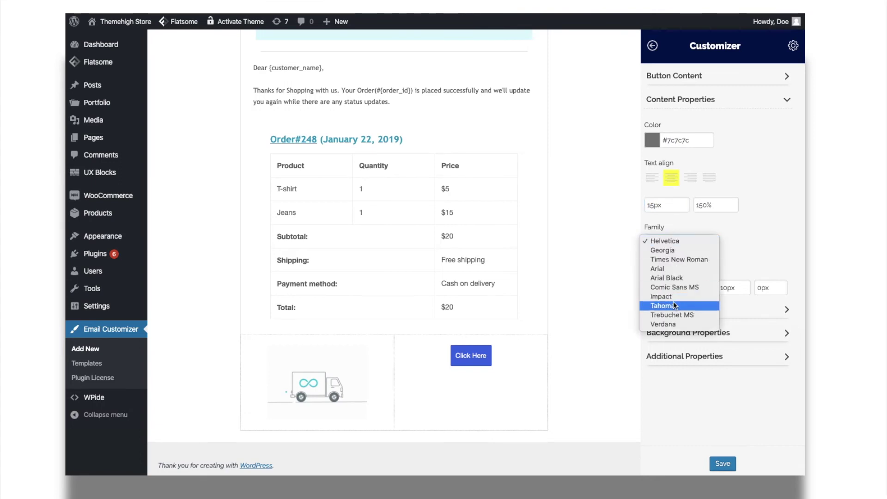
click(691, 300)
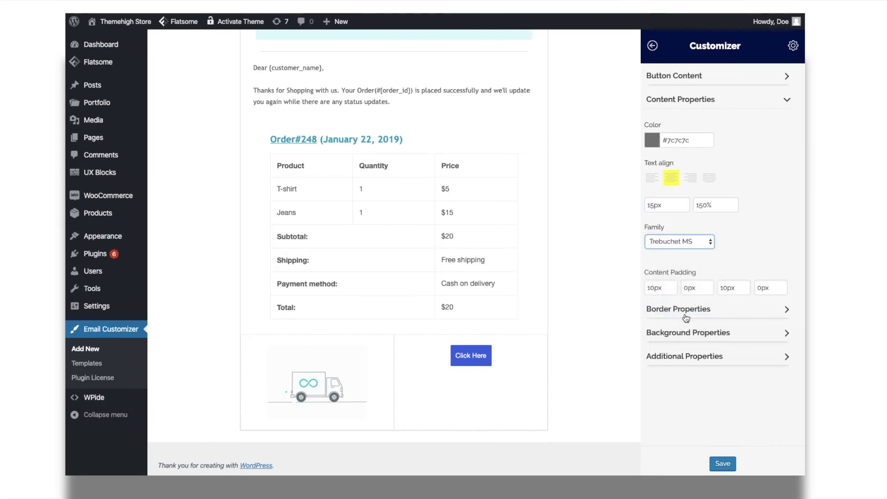
Step: Give the button a white border and background, 180px width, and save
click(686, 309)
click(686, 239)
click(737, 236)
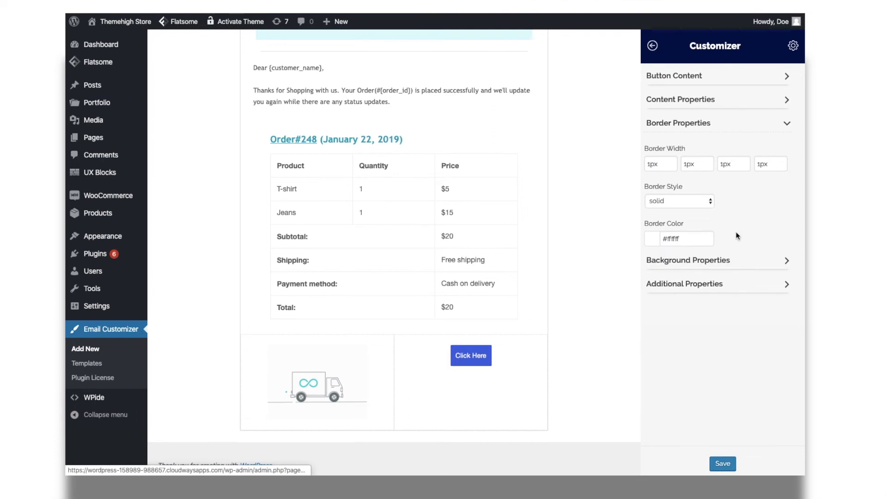
click(717, 263)
click(668, 239)
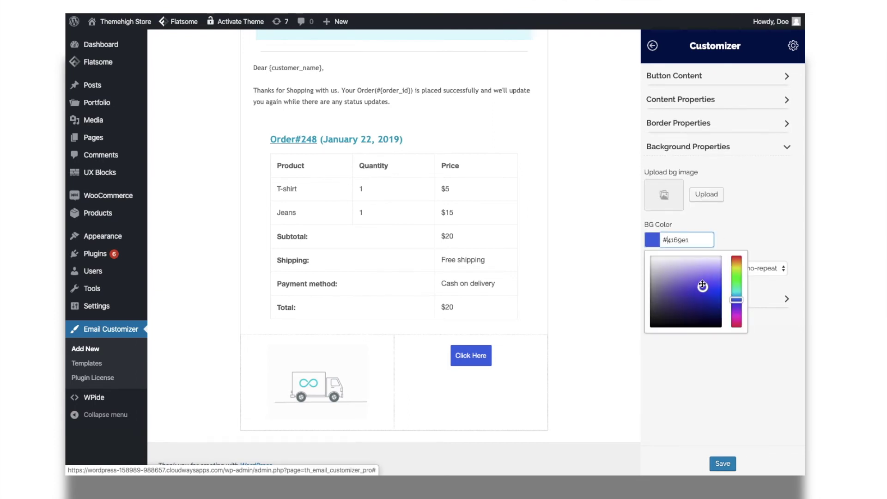
drag(703, 284, 638, 250)
click(638, 250)
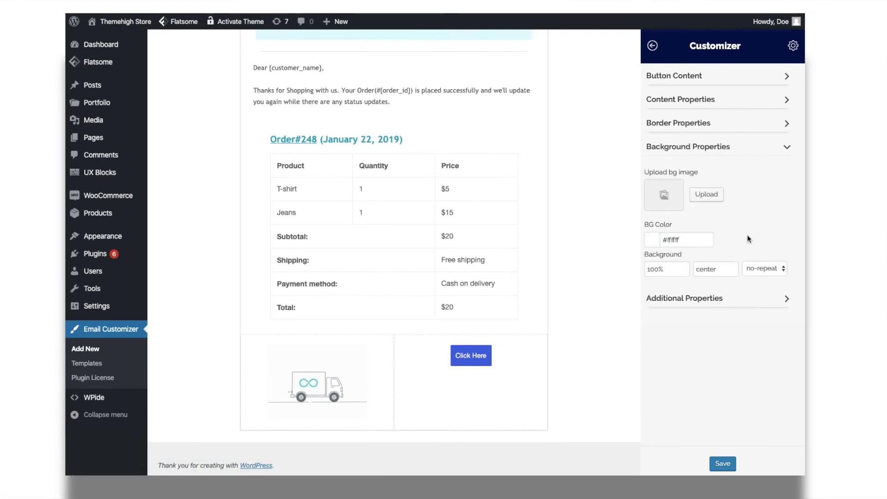
click(704, 304)
click(655, 211)
text(180)
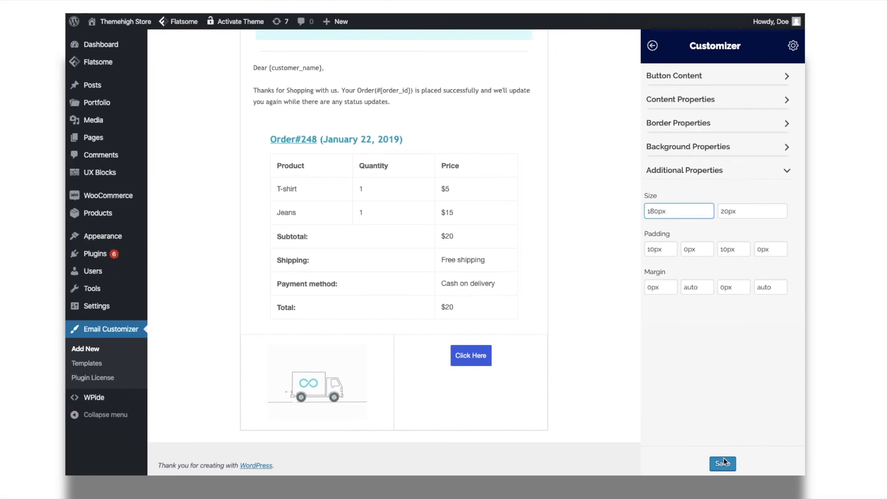
click(725, 457)
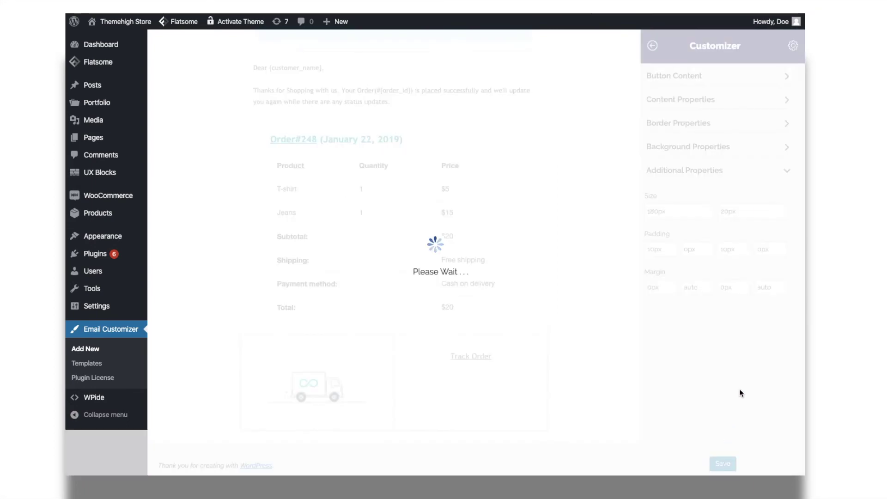
Step: Add a two-column row with Billing Details in the first column
click(653, 47)
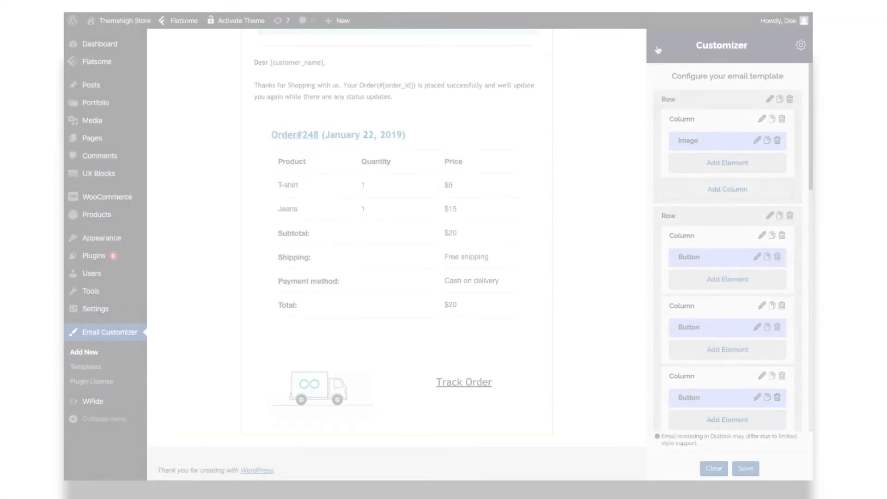
scroll(726, 326, down, 5)
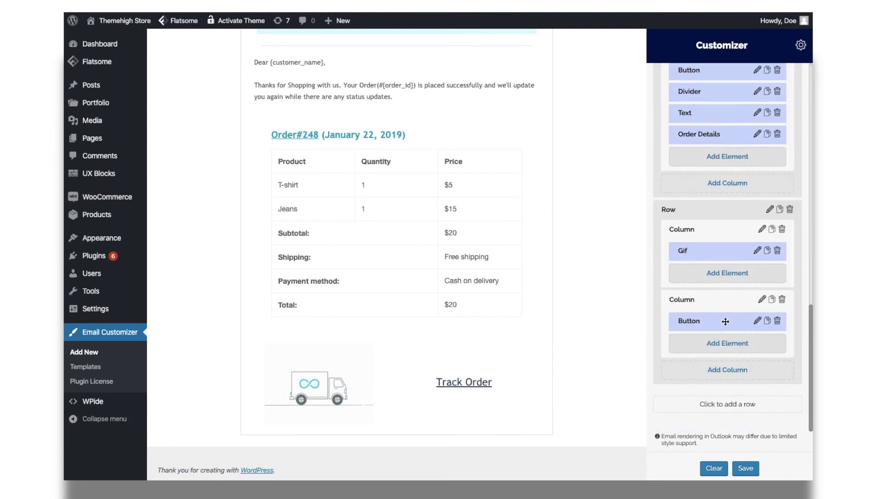
click(727, 403)
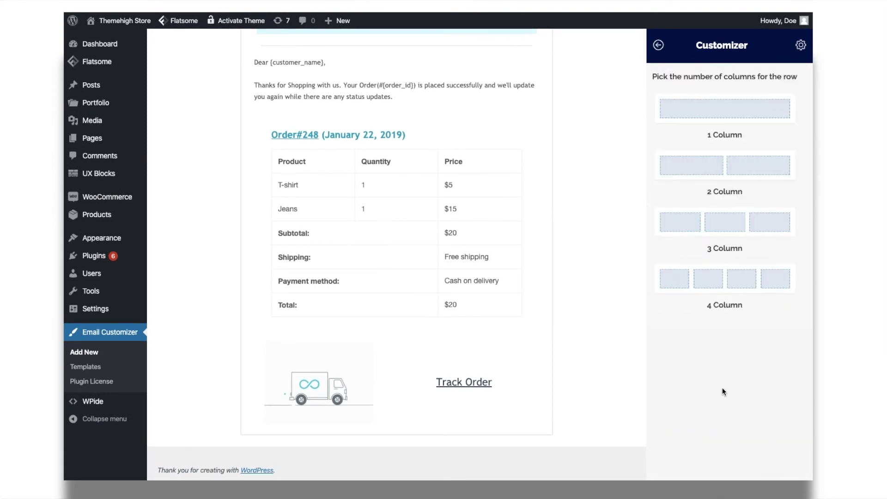
click(726, 178)
scroll(749, 343, down, 3)
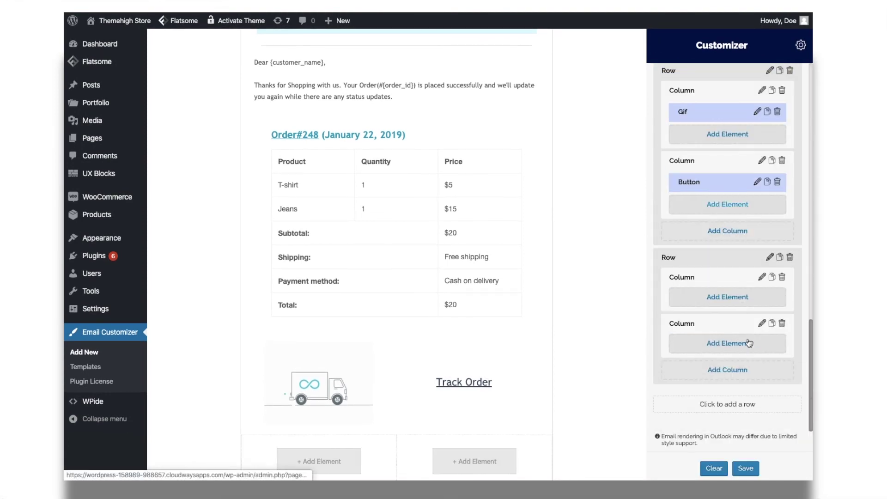
click(736, 303)
click(738, 408)
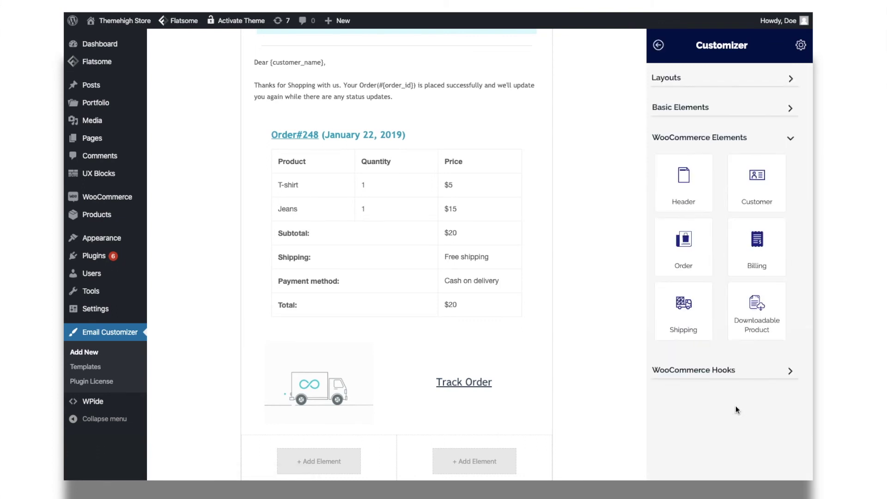
click(750, 276)
scroll(735, 312, down, 1)
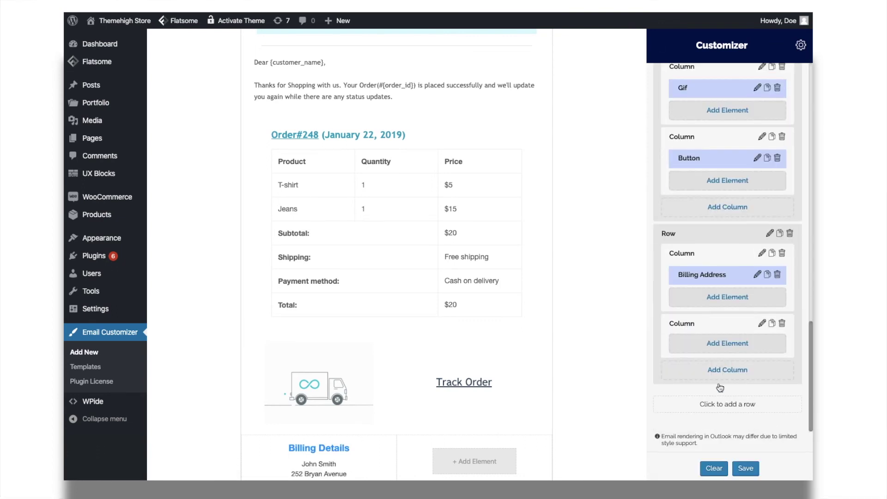
Step: Put Shipping Details in the second column and save the template
click(725, 346)
click(736, 407)
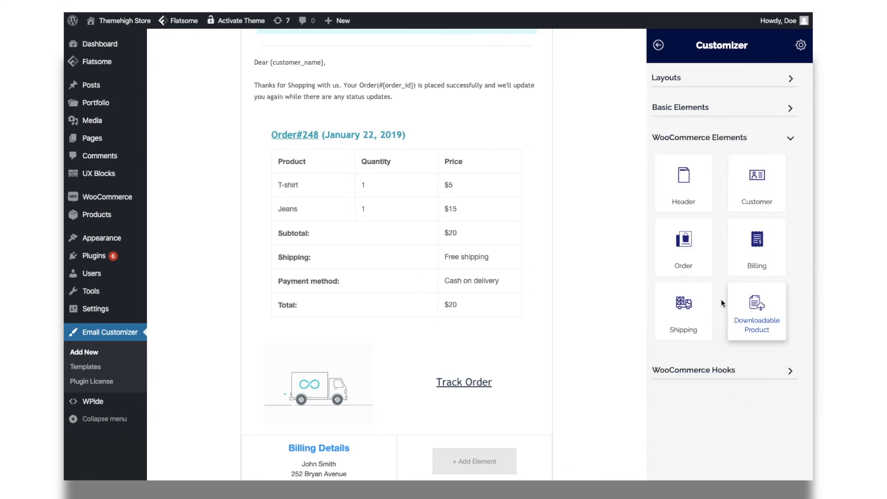
click(703, 309)
scroll(719, 360, down, 1)
scroll(476, 408, down, 3)
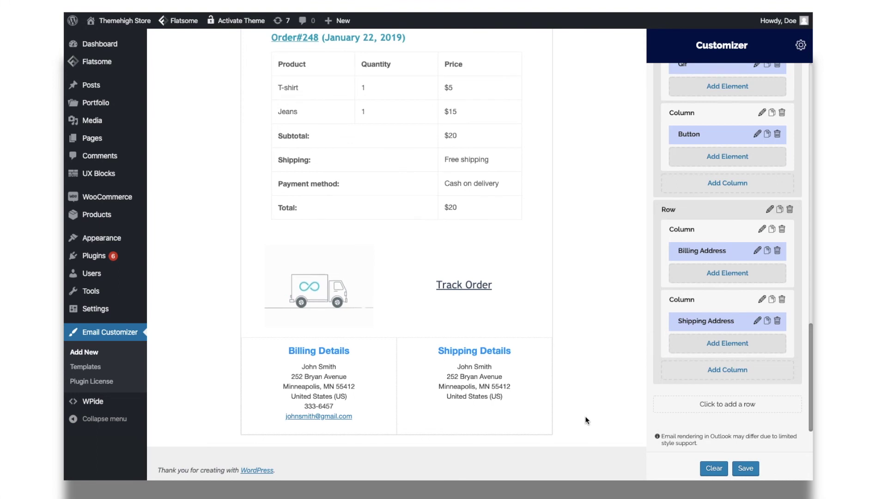
click(744, 470)
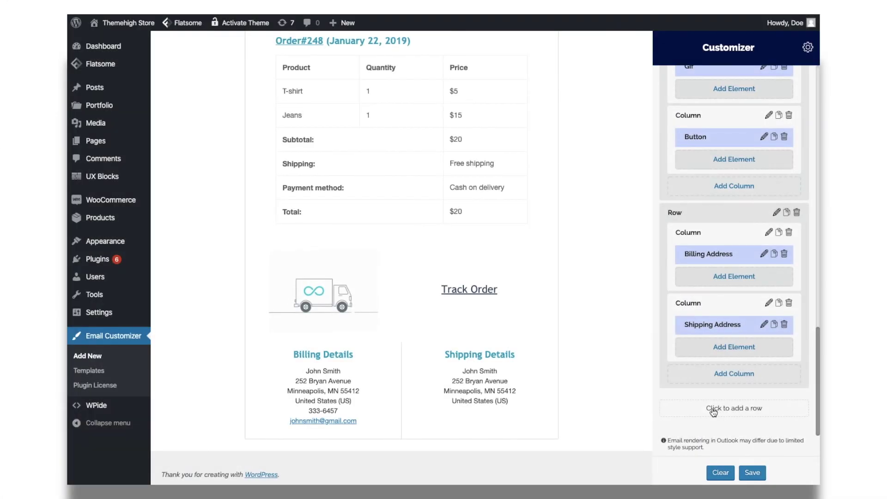
click(721, 407)
Step: Add a single-column row containing the social media icons
click(734, 117)
click(718, 345)
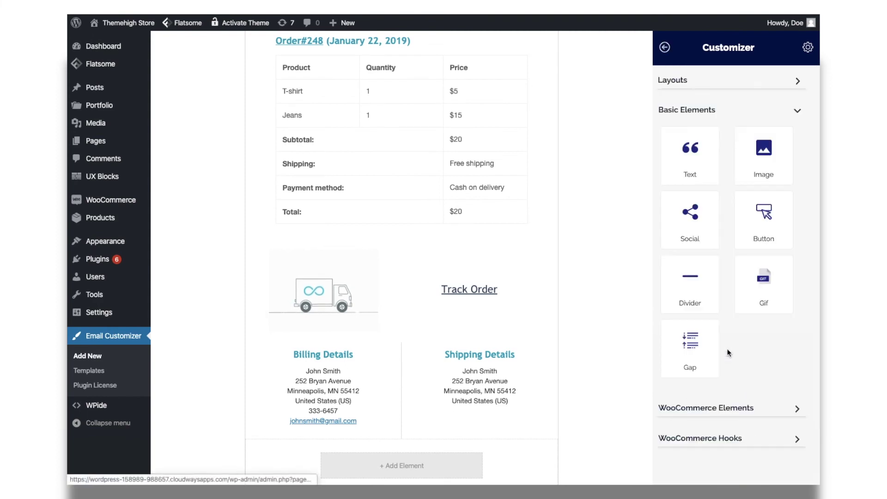
click(691, 220)
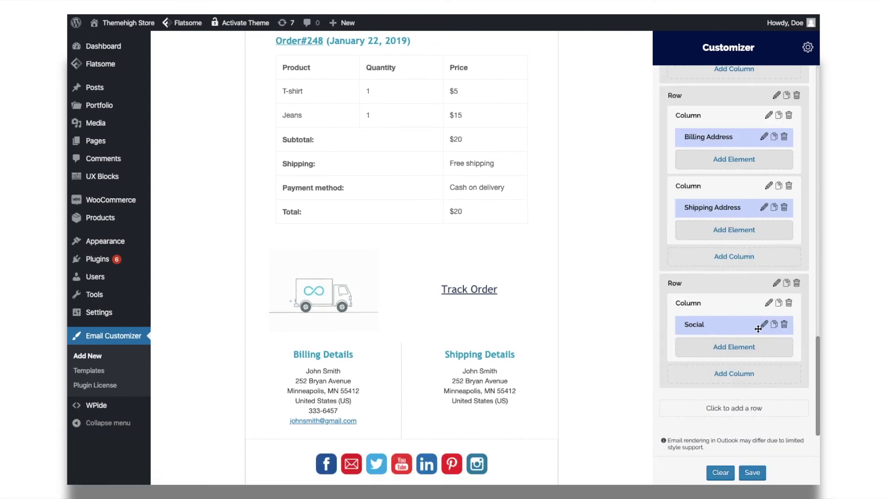
click(763, 325)
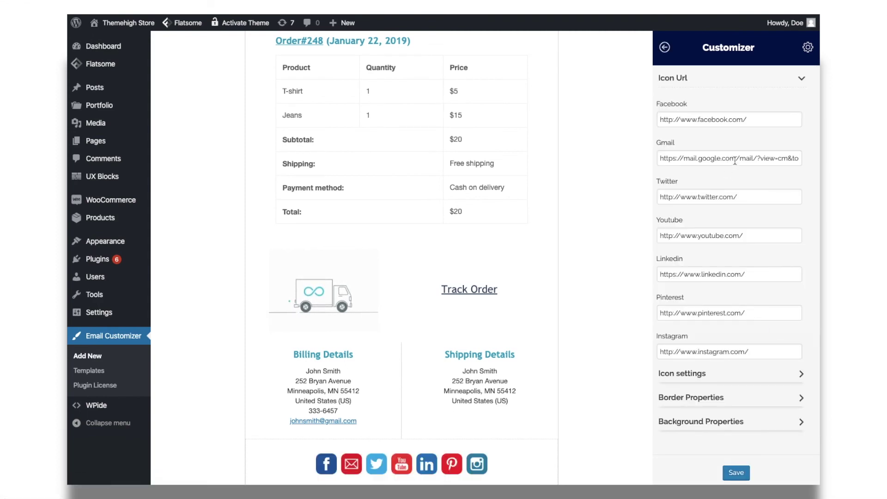
Step: Clear the Gmail and LinkedIn link URLs to remove those icons, then save
click(750, 160)
key(ctrl+a)
key(BackSpace)
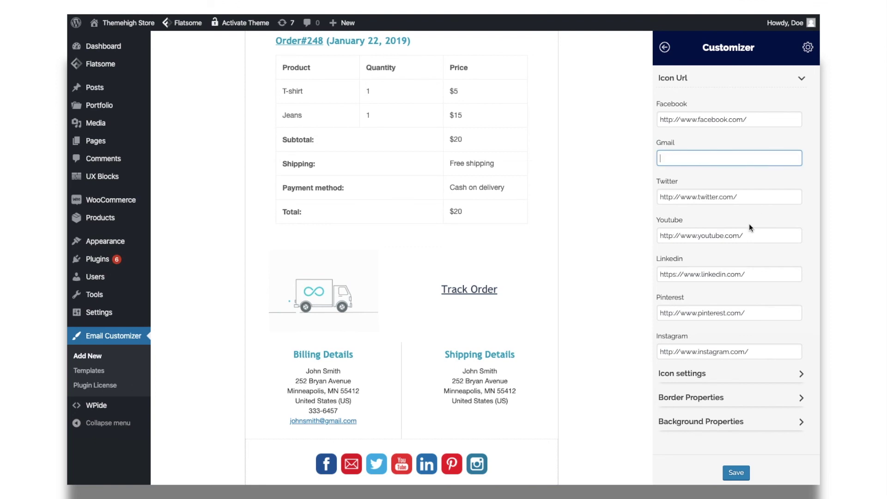
click(749, 275)
key(ctrl+a)
key(BackSpace)
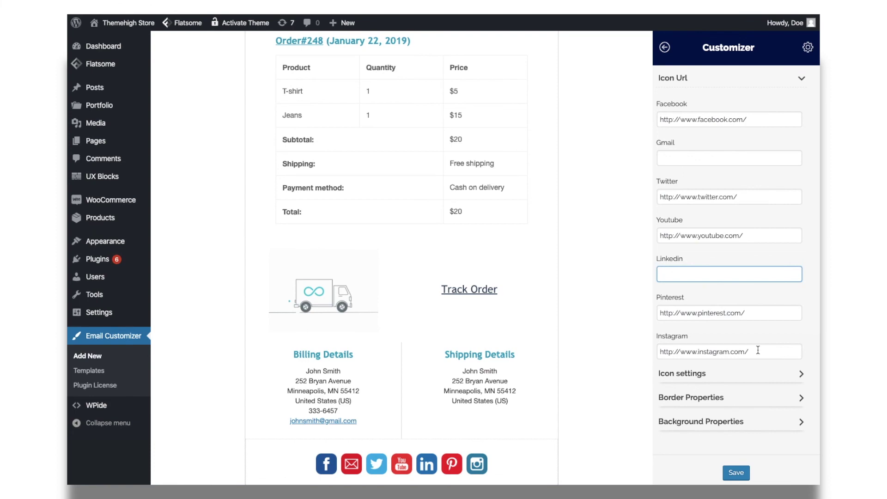
click(736, 473)
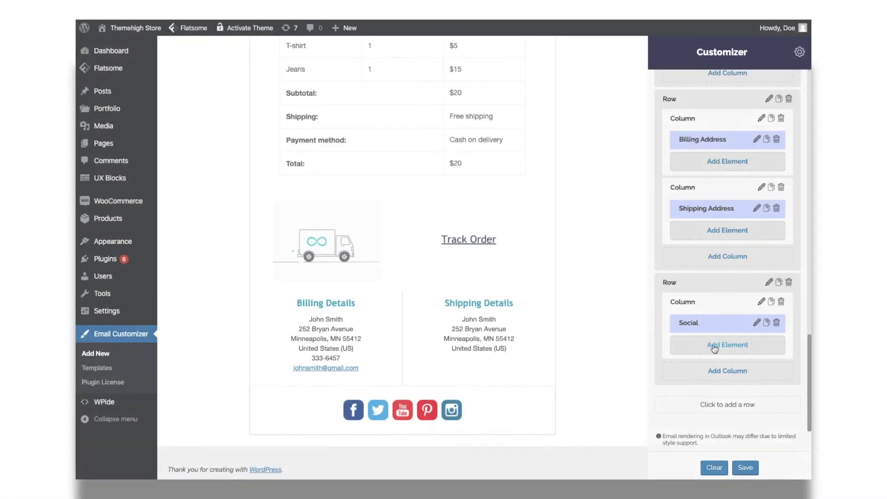
Step: Add a footer text block with the ThemeHigh address in Trebuchet MS and save
click(714, 345)
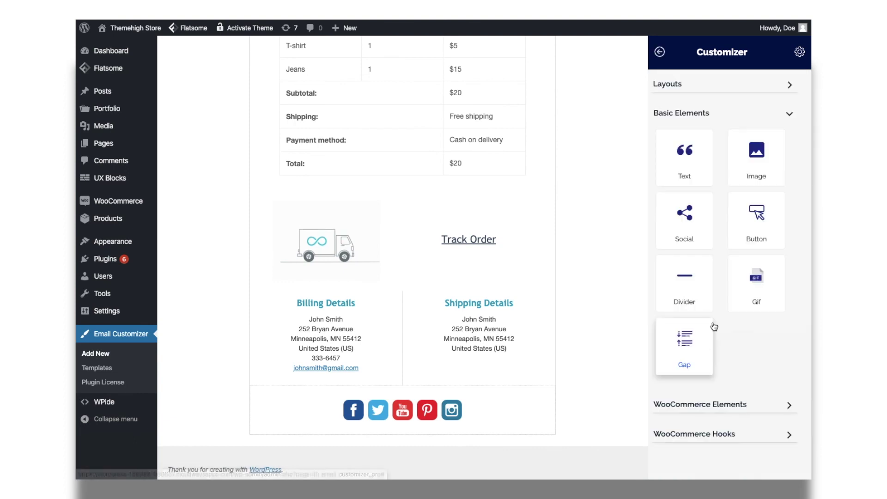
click(684, 156)
click(757, 343)
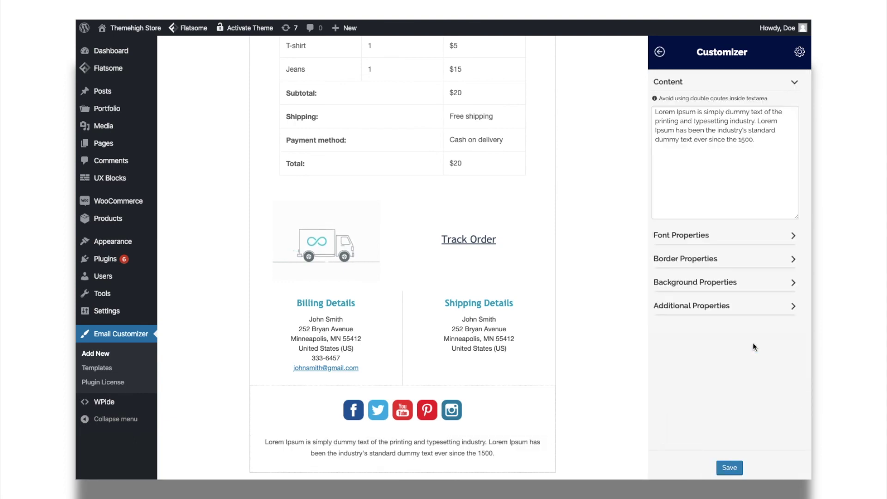
click(685, 120)
key(ctrl+a)
key(BackSpace)
text(©ThemeHigh | 702  Green Avenue | Oakland CA | 94612)
click(711, 236)
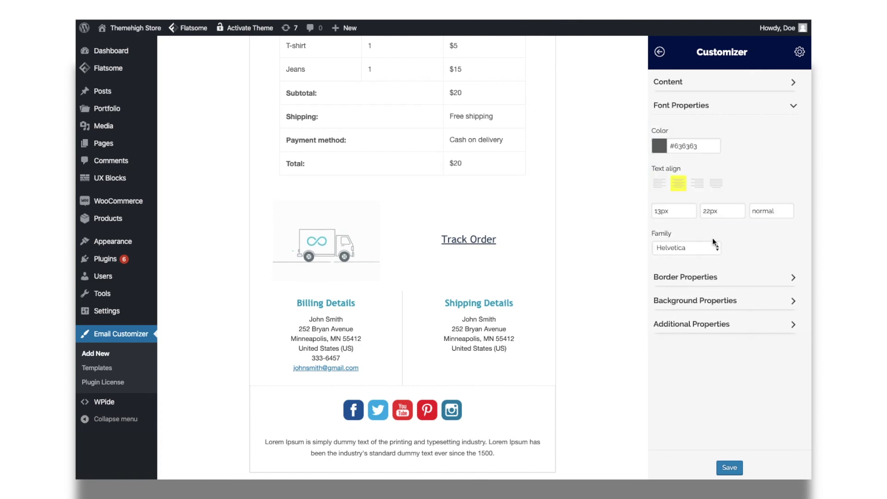
click(693, 244)
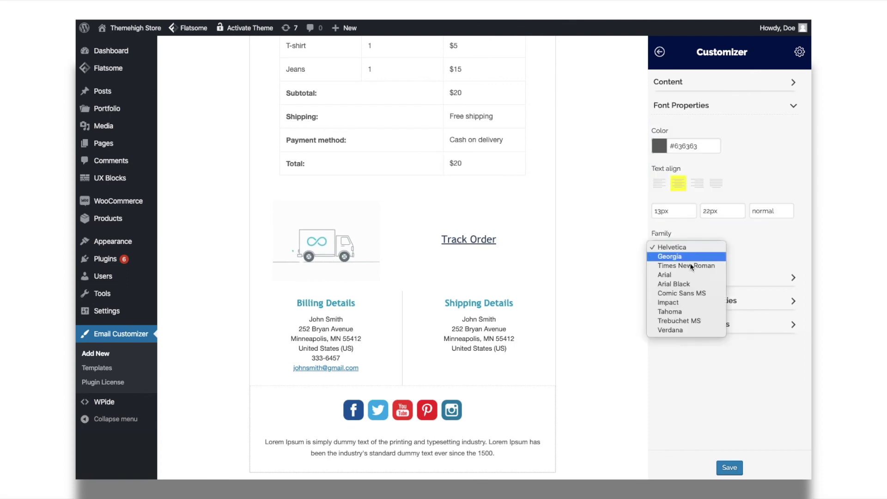
click(689, 320)
click(729, 468)
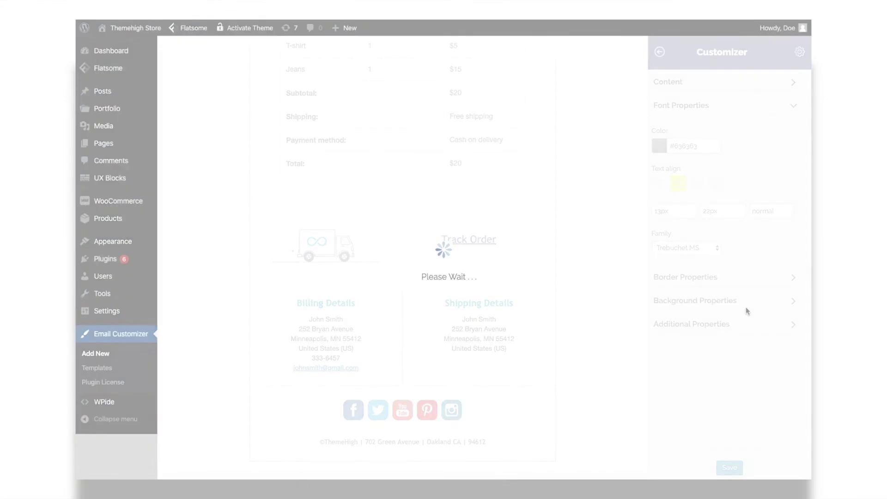
Step: Add a second footer text block with the 'Manage your settings at' site link and save
click(685, 155)
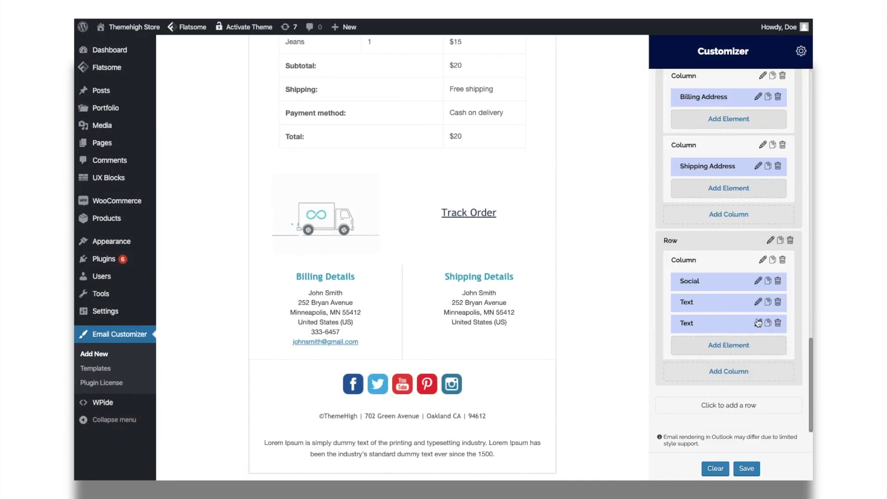
click(759, 324)
drag(656, 111, 698, 146)
text(Manage your settings at <a href="{site_url}">{site_name}</a>a)
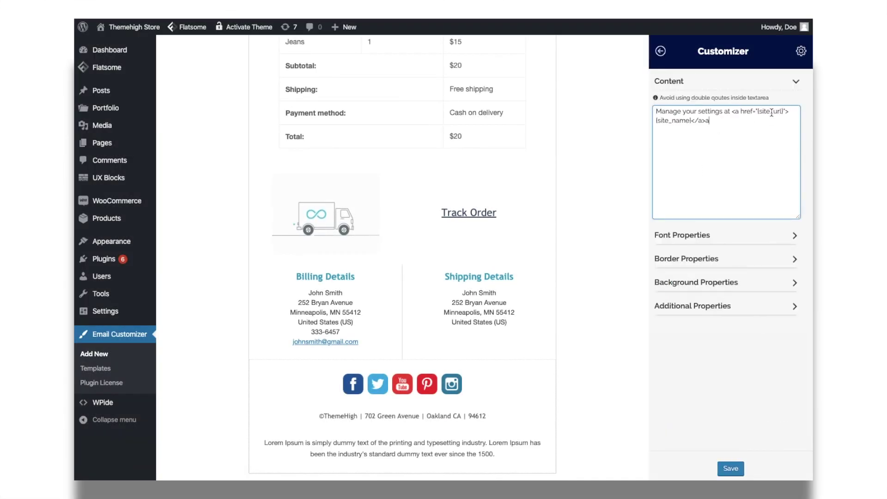
double_click(678, 120)
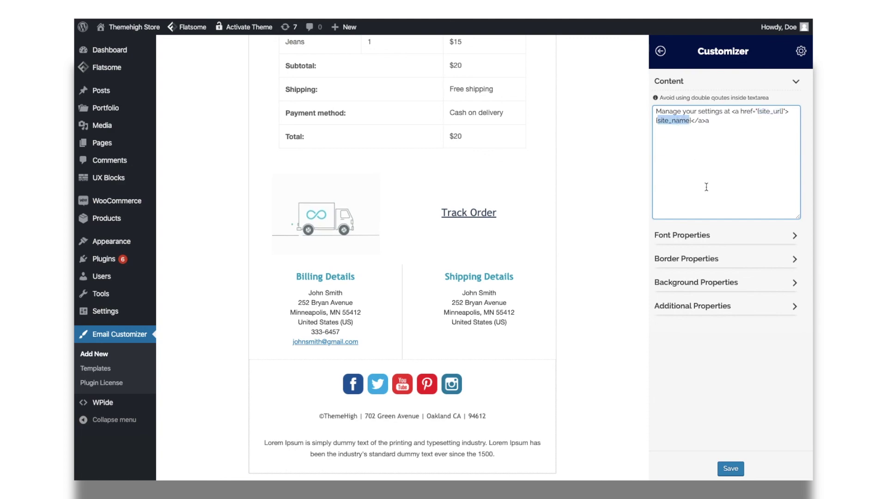
click(731, 469)
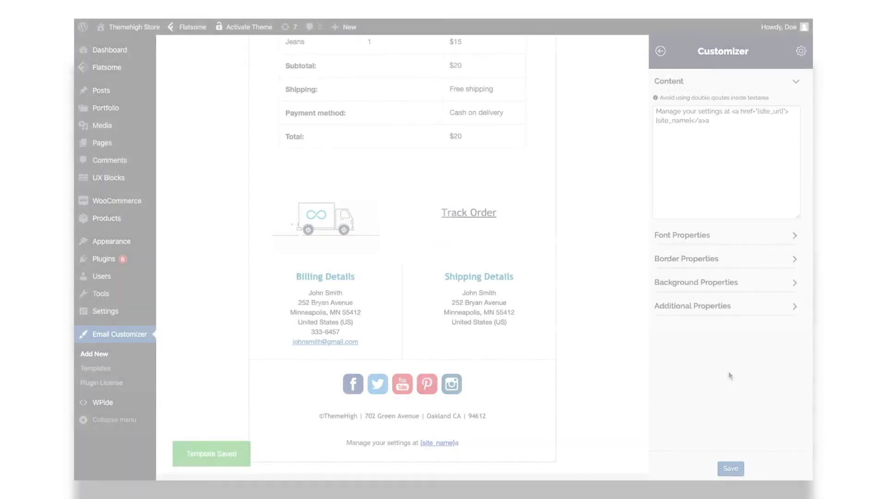
click(416, 147)
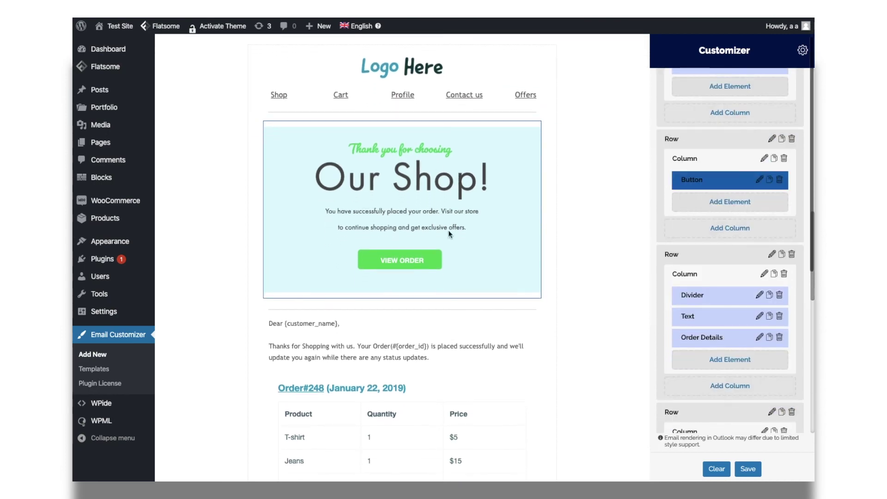
click(449, 342)
scroll(451, 340, down, 3)
click(426, 275)
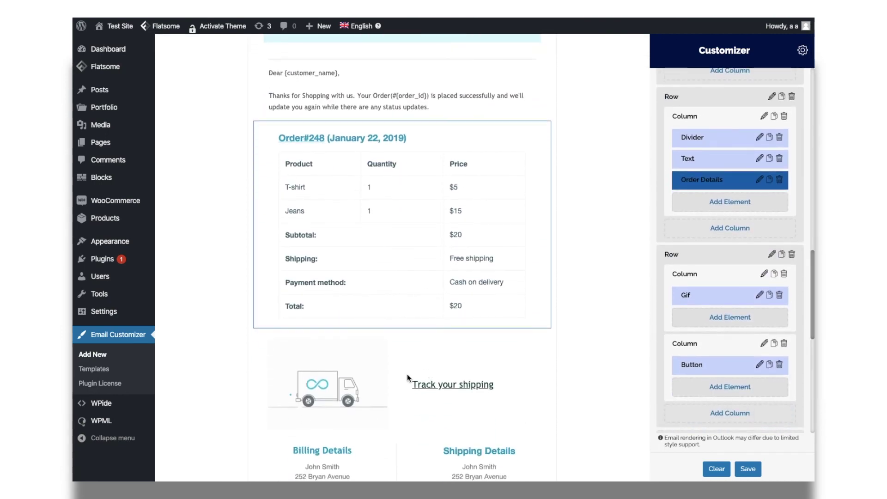
click(366, 389)
scroll(365, 390, down, 2)
click(366, 344)
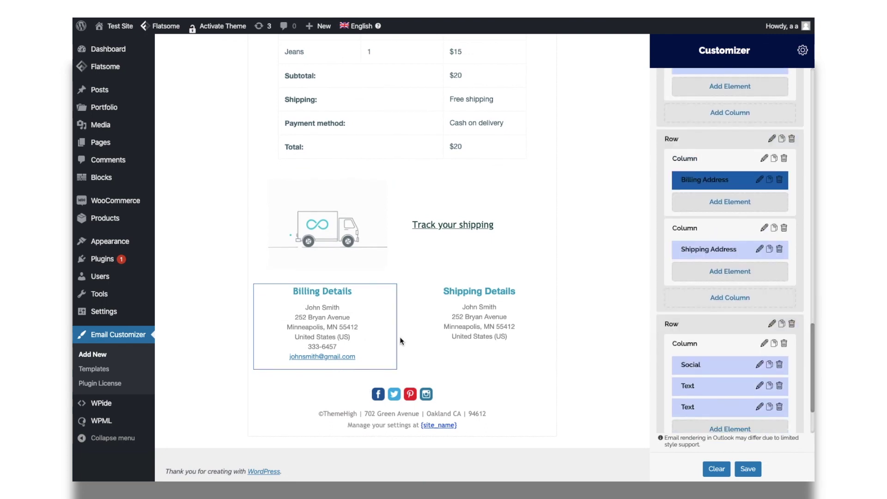